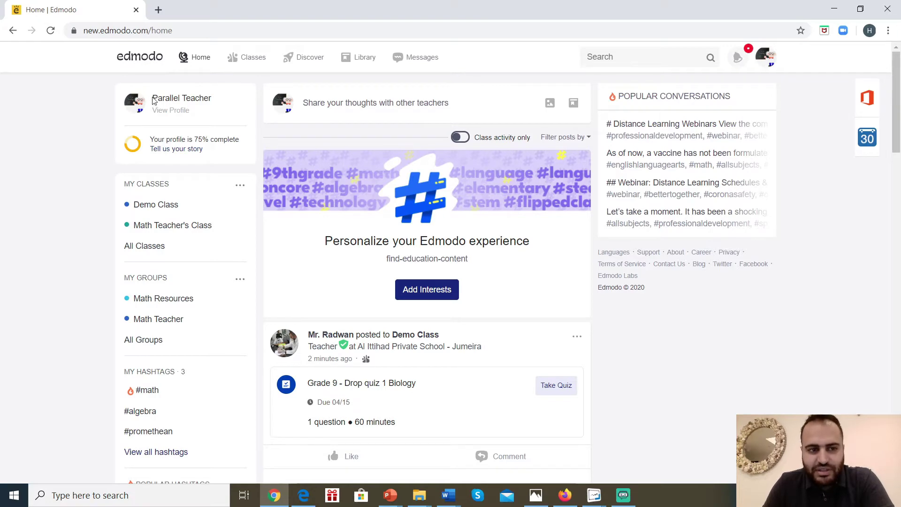
# Compare the co-teacher's and lead teacher's account names across the Chrome and Edge windows.
pyautogui.moveTo(153, 101); pyautogui.dragTo(217, 105)
pyautogui.click(304, 495)
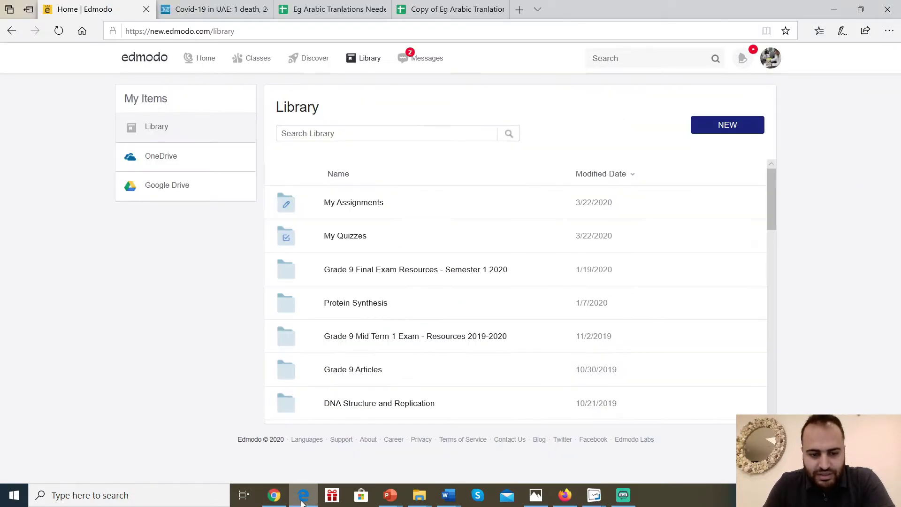
pyautogui.click(206, 58)
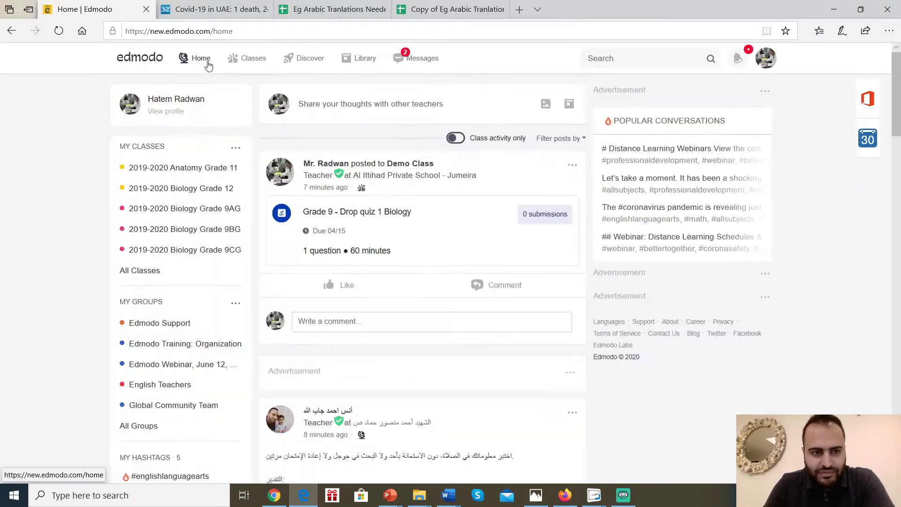
pyautogui.moveTo(146, 101); pyautogui.dragTo(204, 104)
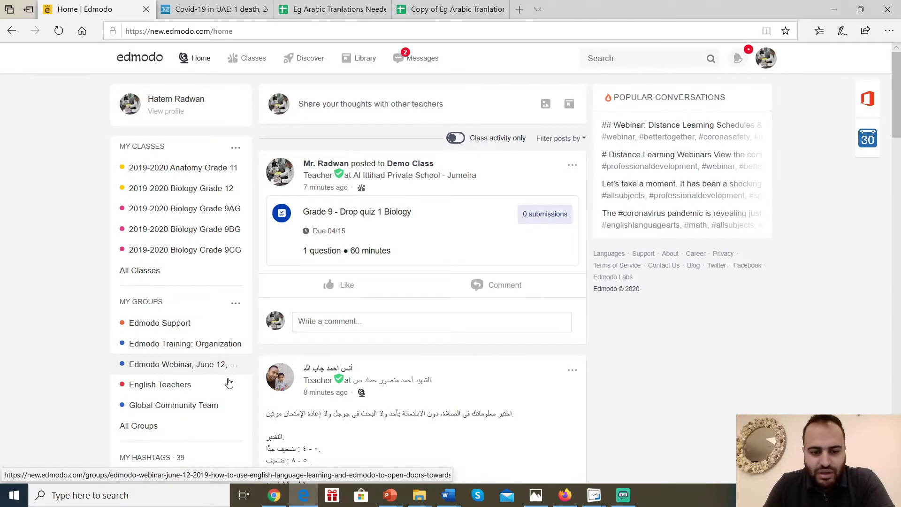
pyautogui.click(282, 499)
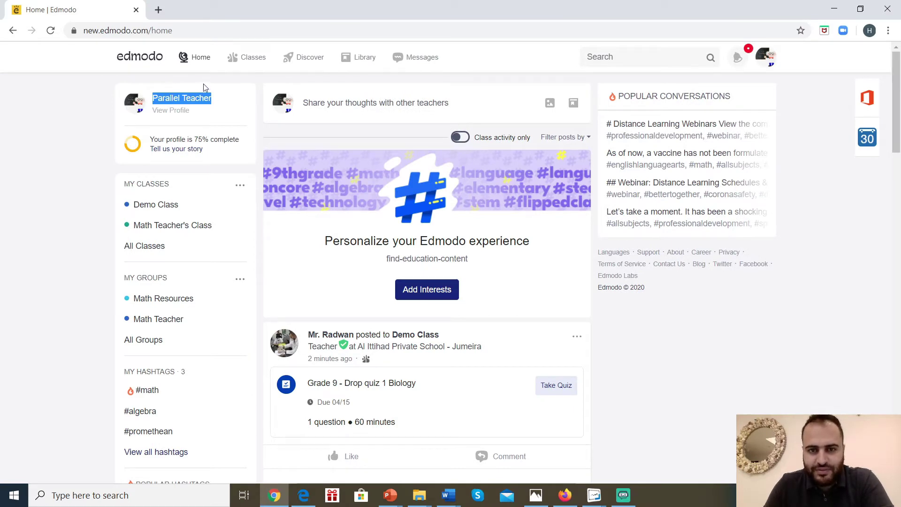
pyautogui.click(304, 495)
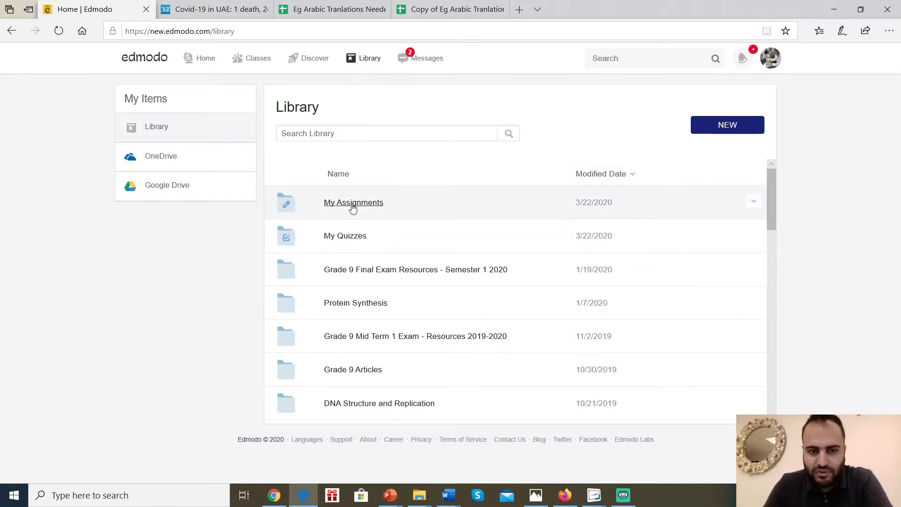
# In My Quizzes, view the Drop quiz 1 Biology quiz's actions, then go back to Library.
pyautogui.click(355, 243)
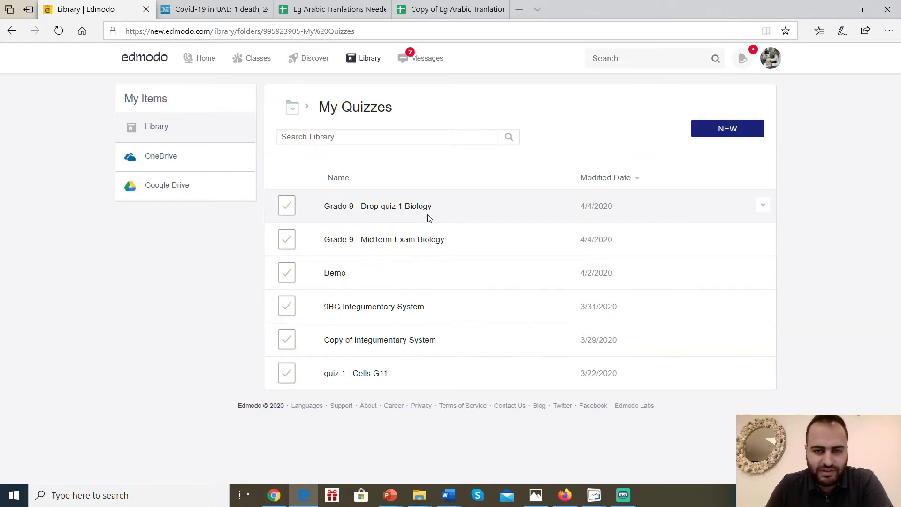
pyautogui.click(762, 206)
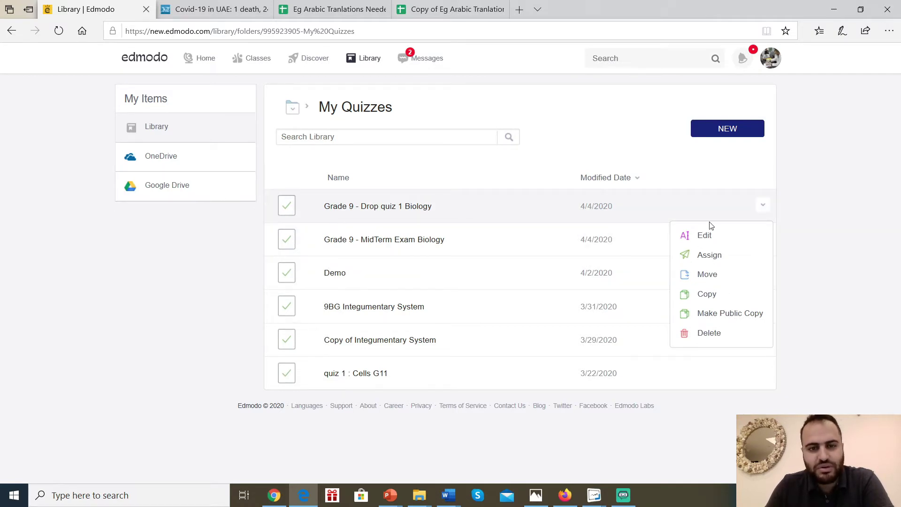
pyautogui.click(308, 109)
pyautogui.click(305, 133)
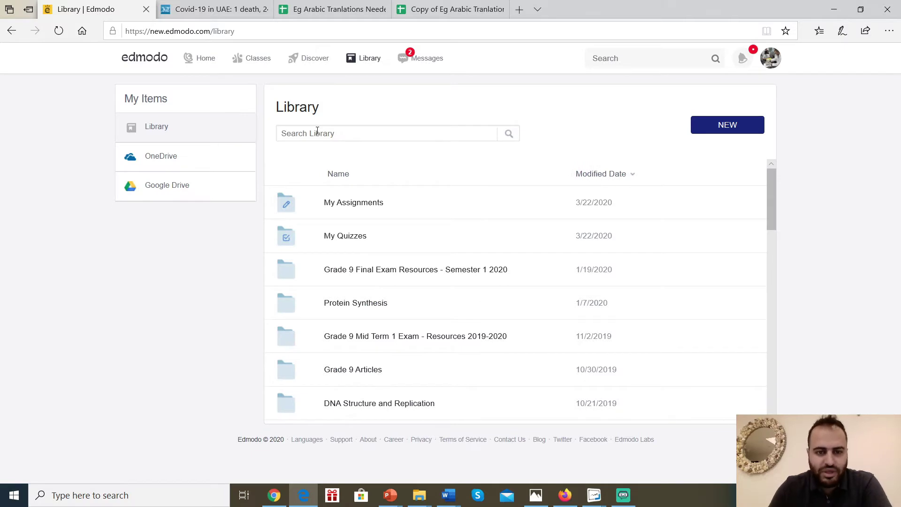
# Reopen My Quizzes, check the co-teacher's window, and review the quiz actions again.
pyautogui.click(346, 236)
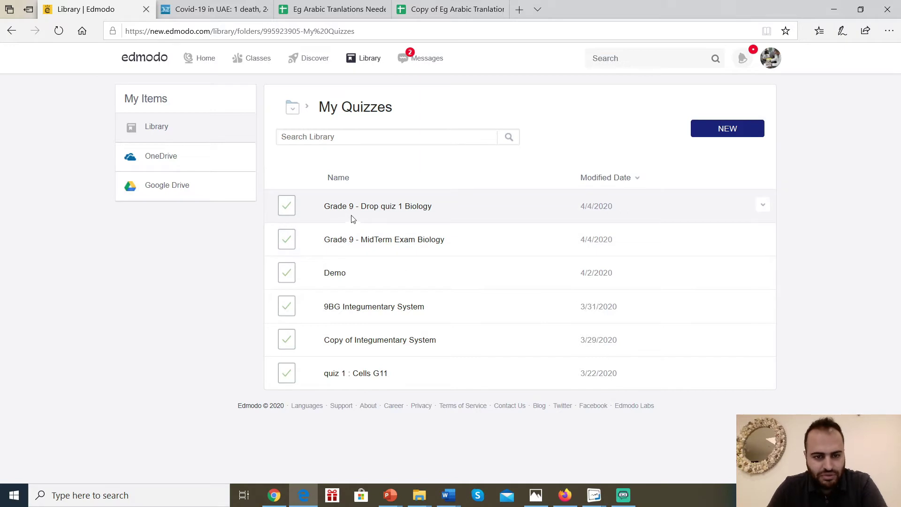
pyautogui.click(352, 240)
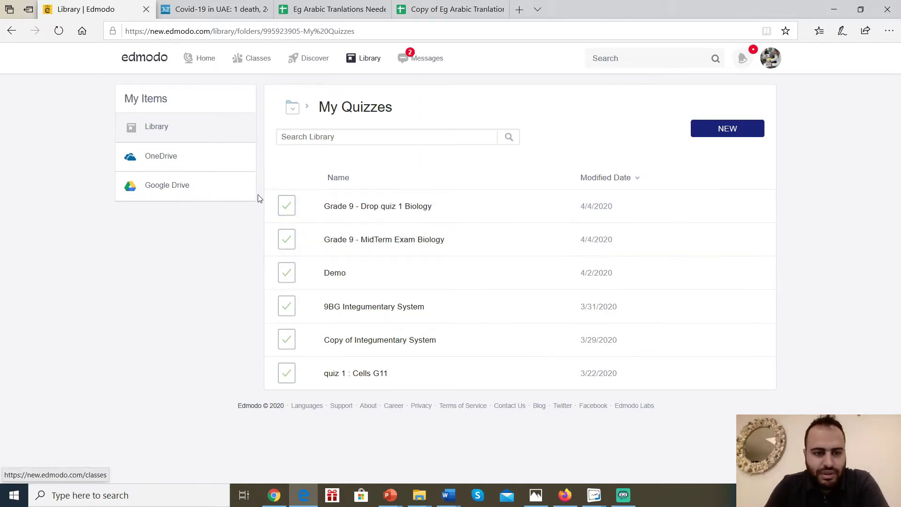
pyautogui.click(274, 495)
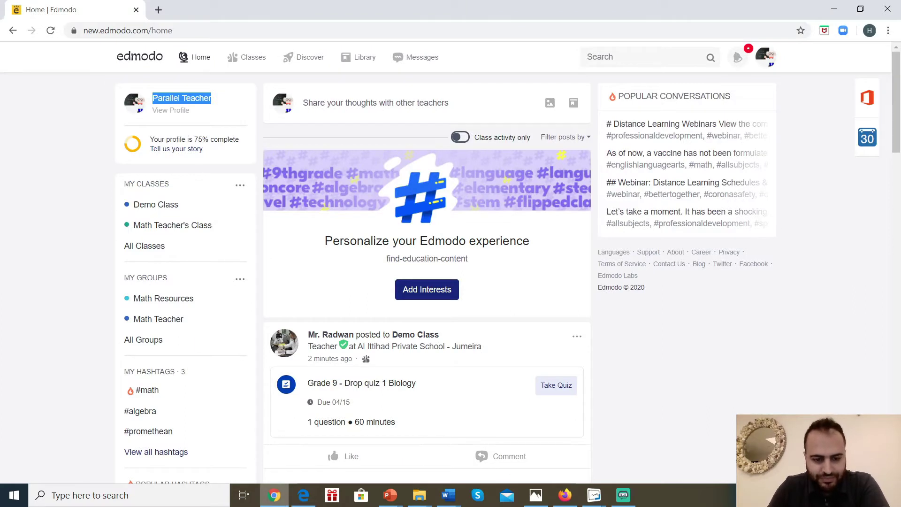
pyautogui.click(303, 495)
pyautogui.click(763, 207)
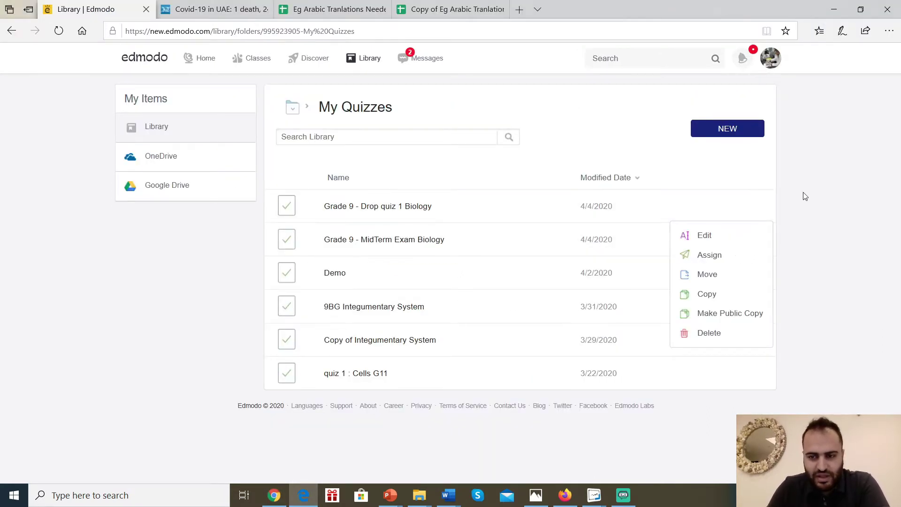
pyautogui.click(297, 110)
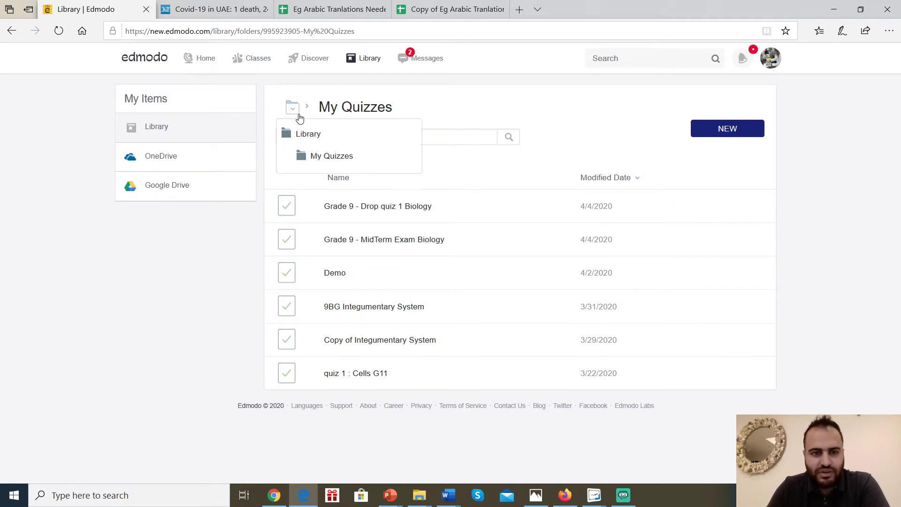
pyautogui.click(311, 134)
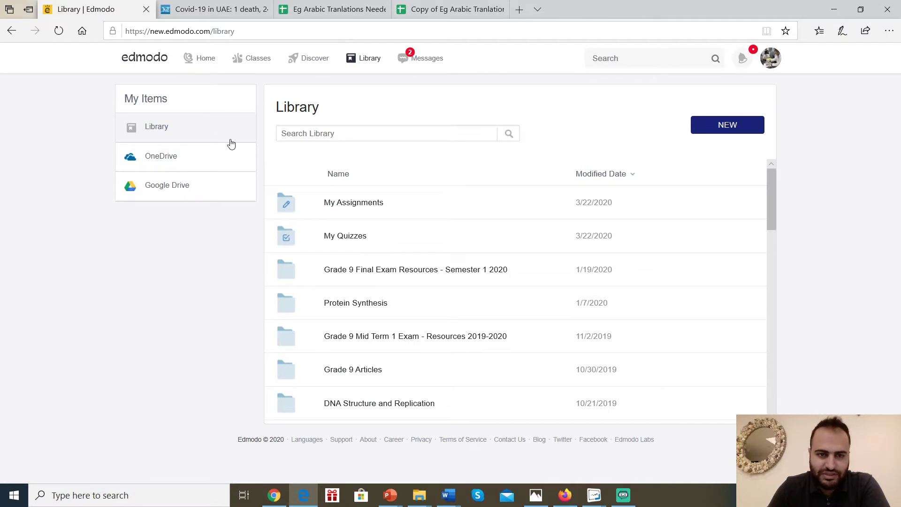
# Review the Grade 9 Final Exam folder's action options, then go to the home feed.
pyautogui.scroll(-1, 481, 312)
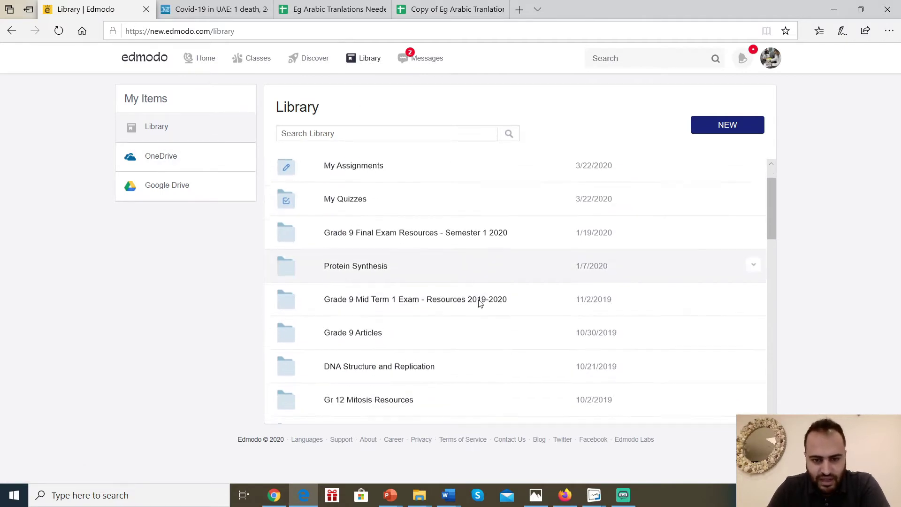
pyautogui.scroll(-3, 358, 328)
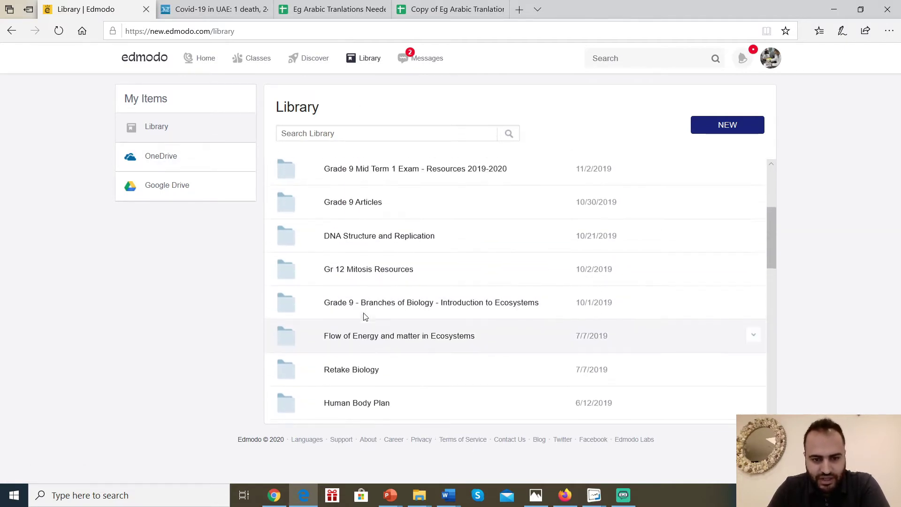
pyautogui.scroll(3, 358, 301)
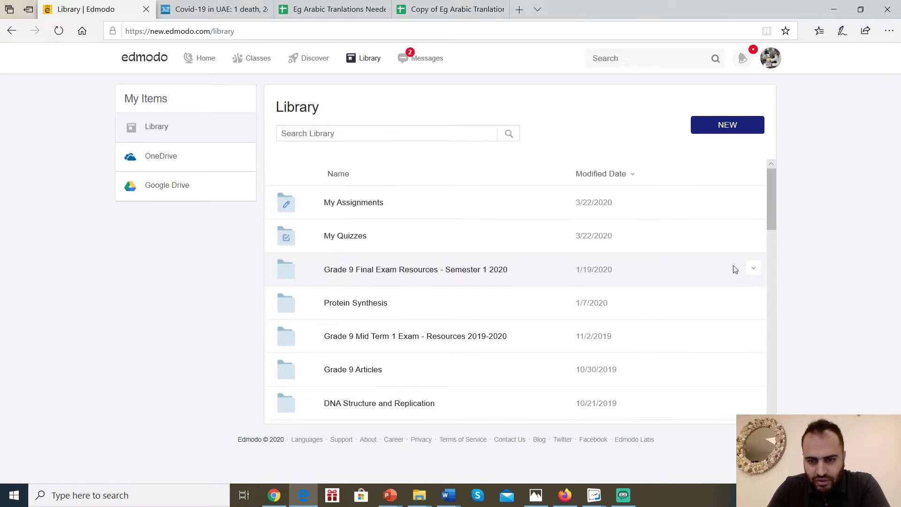
pyautogui.click(753, 268)
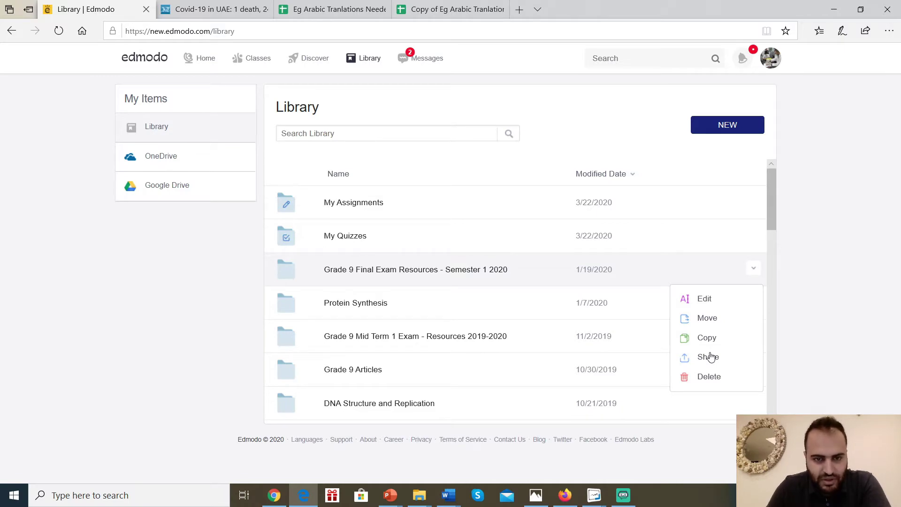
pyautogui.click(196, 63)
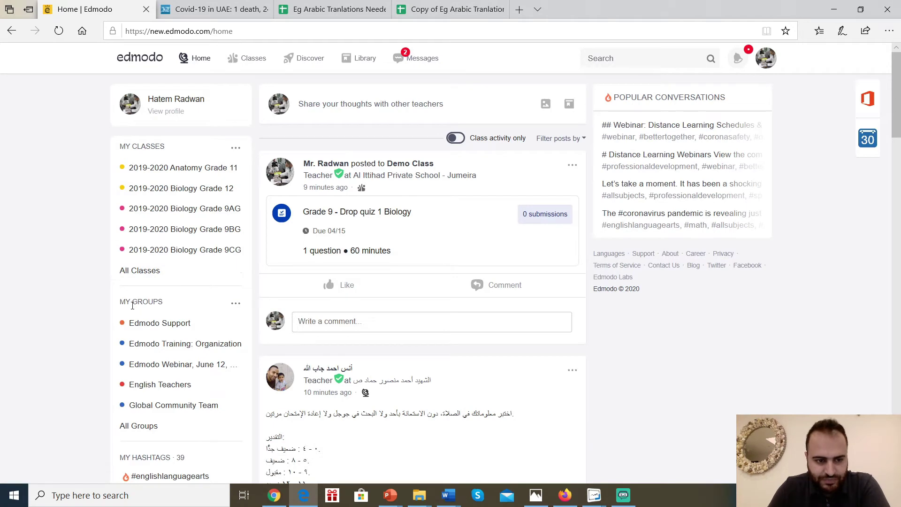
# Start a new group and name it Grade 9 Parallel Teachers - Biology.
pyautogui.click(236, 303)
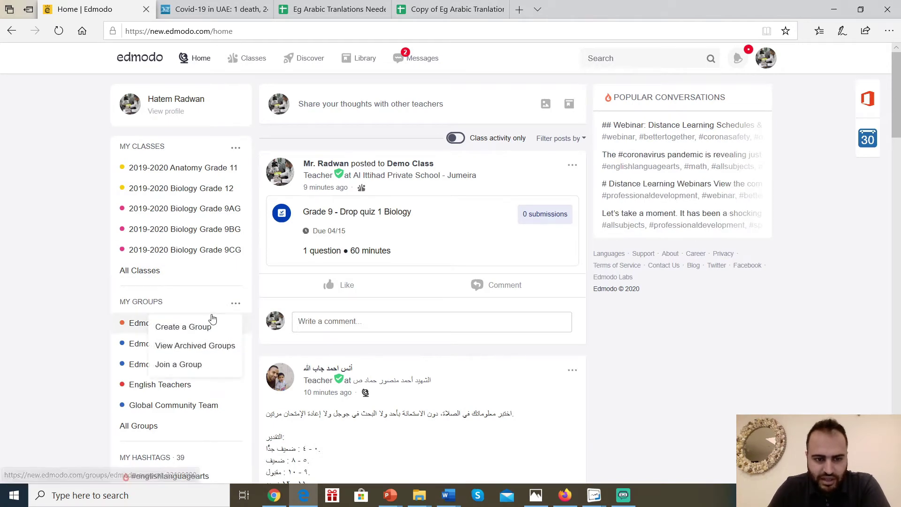
pyautogui.click(187, 329)
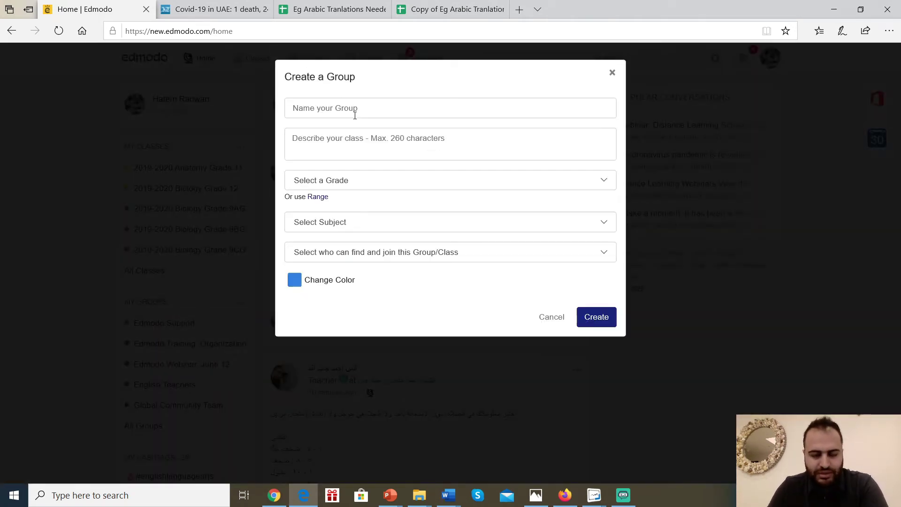
pyautogui.click(353, 113)
pyautogui.write('Grad')
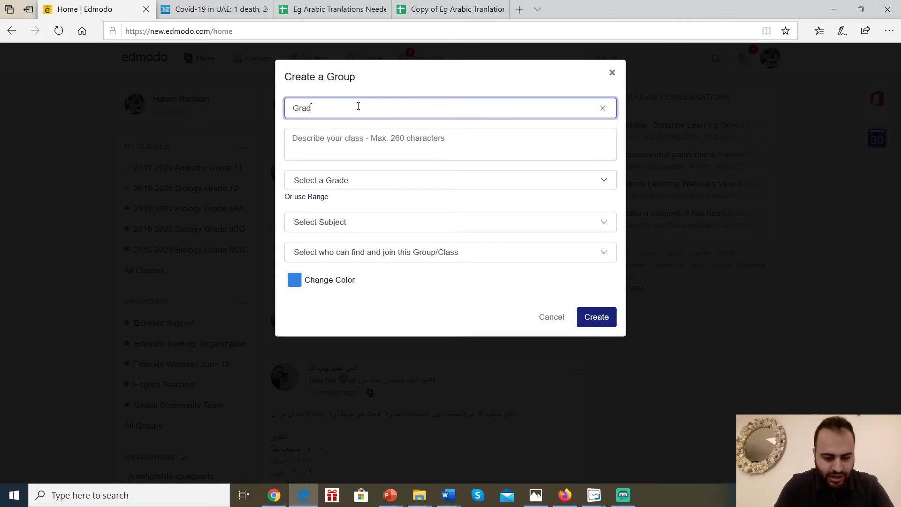
pyautogui.write('e 9 Par')
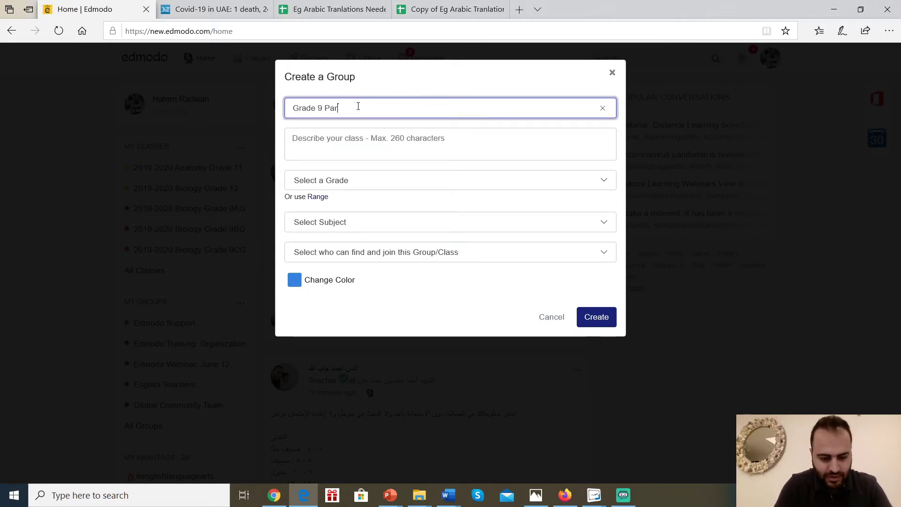
pyautogui.write('allel Tea')
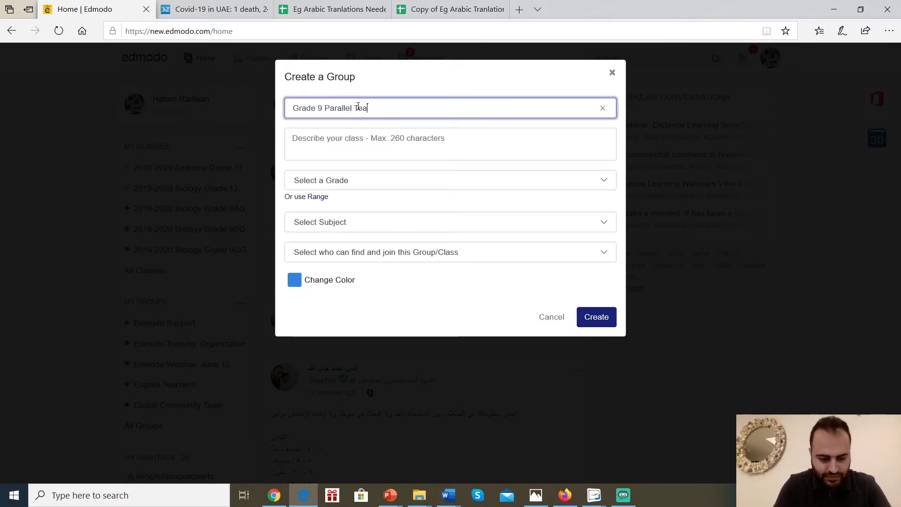
pyautogui.write('chers - Biology')
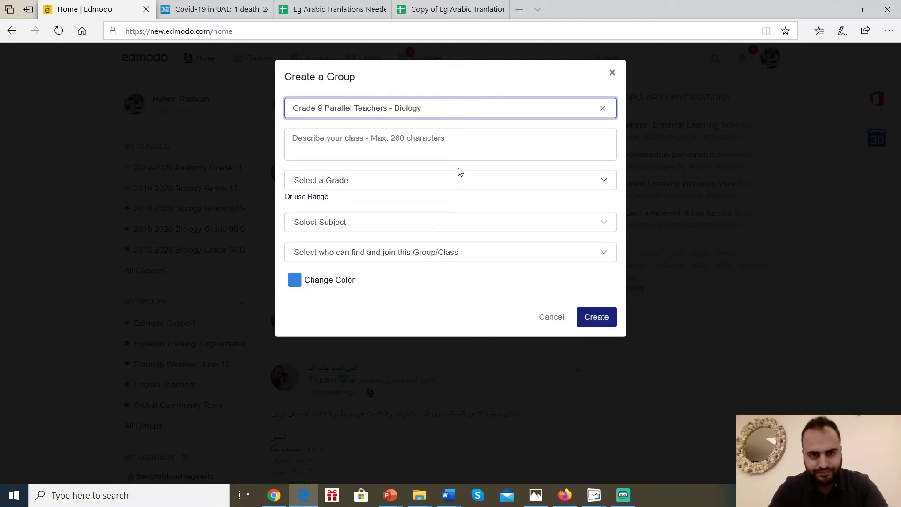
# Set the group to 9th Grade, Science > Biology, Private to Members, and create it.
pyautogui.click(373, 180)
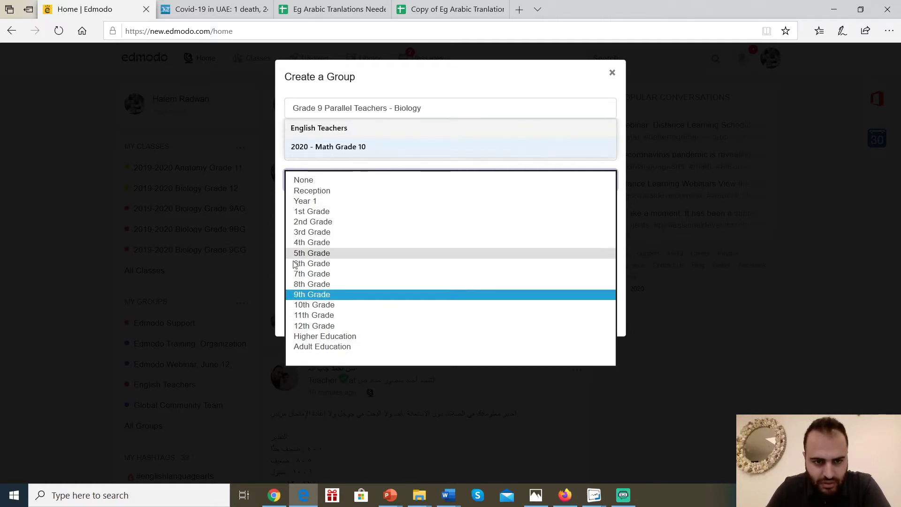
pyautogui.click(302, 295)
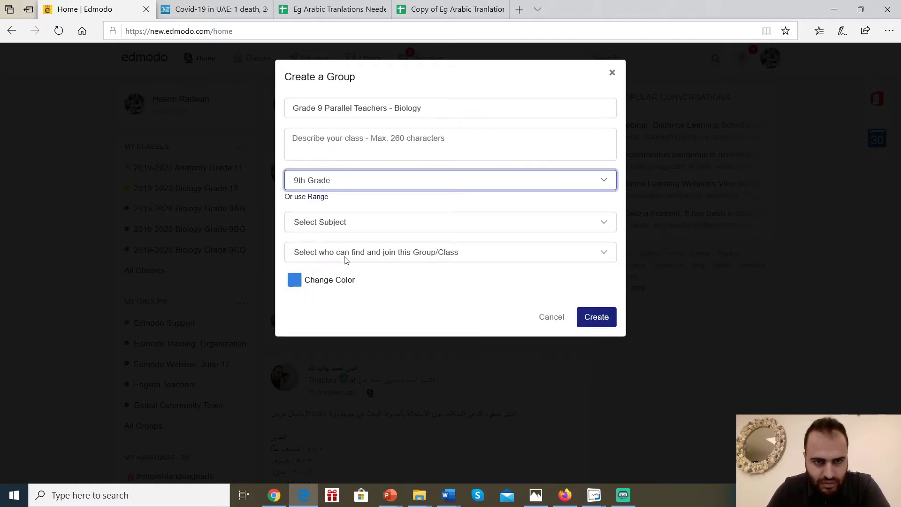
pyautogui.click(329, 233)
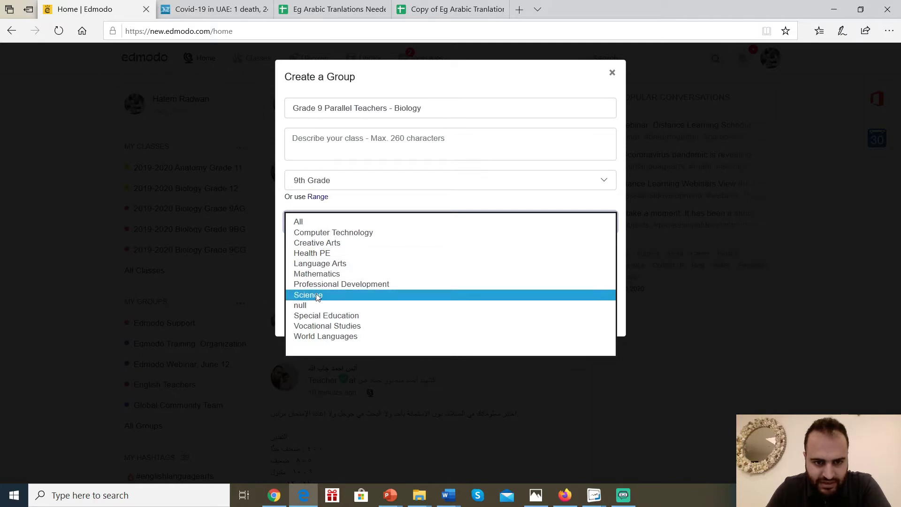
pyautogui.click(318, 296)
pyautogui.click(331, 252)
pyautogui.click(378, 273)
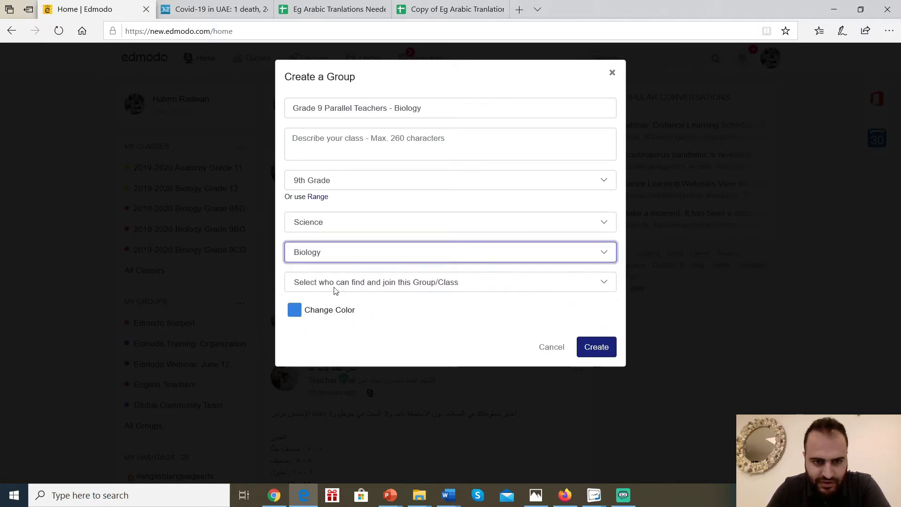
pyautogui.click(329, 284)
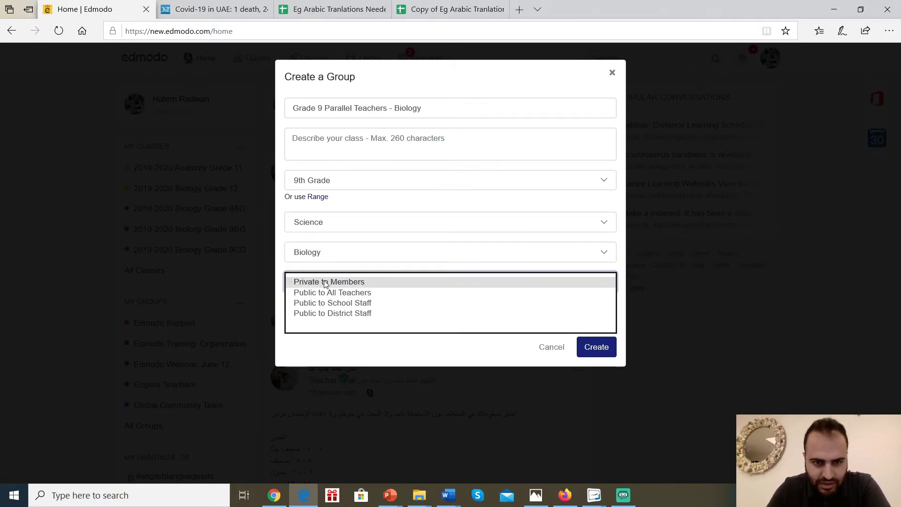
pyautogui.click(326, 283)
pyautogui.click(587, 346)
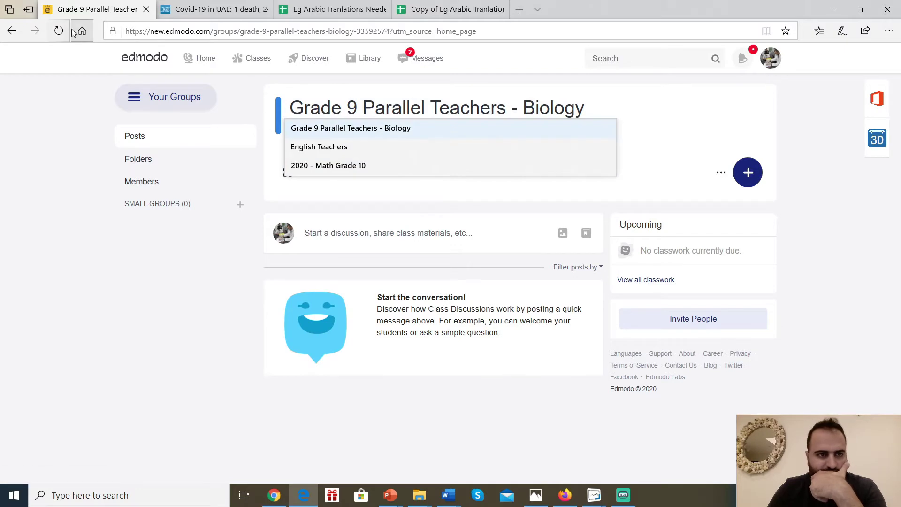
# Reload the group page and copy its join code from the invite dialog.
pyautogui.click(59, 30)
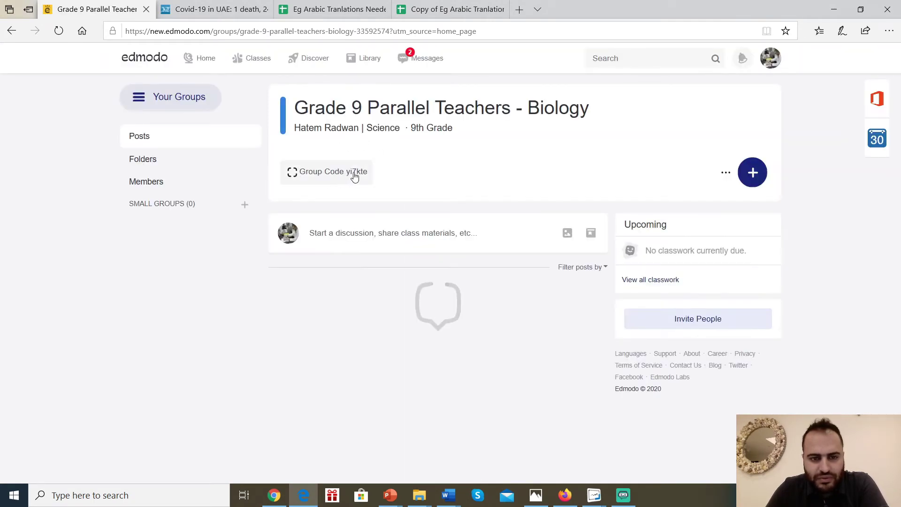
pyautogui.click(349, 179)
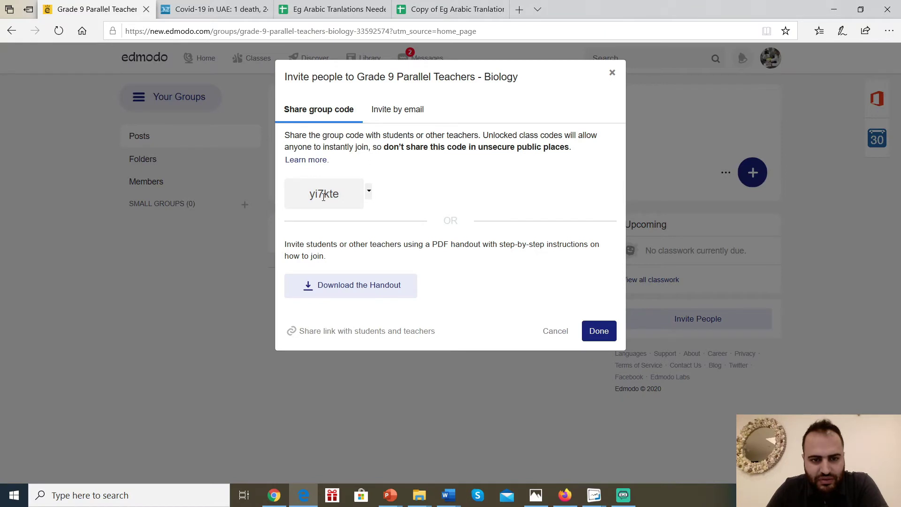
pyautogui.doubleClick(322, 193)
pyautogui.rightClick(322, 192)
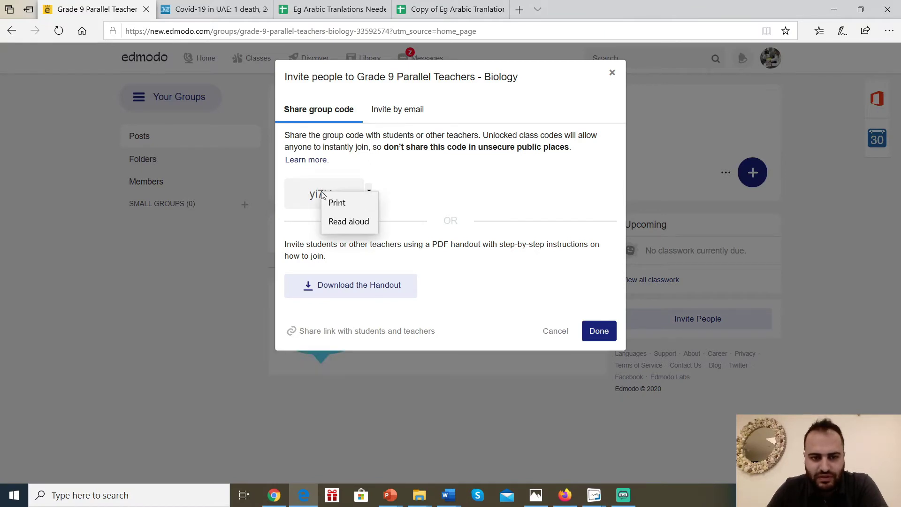
pyautogui.click(322, 200)
pyautogui.rightClick(319, 198)
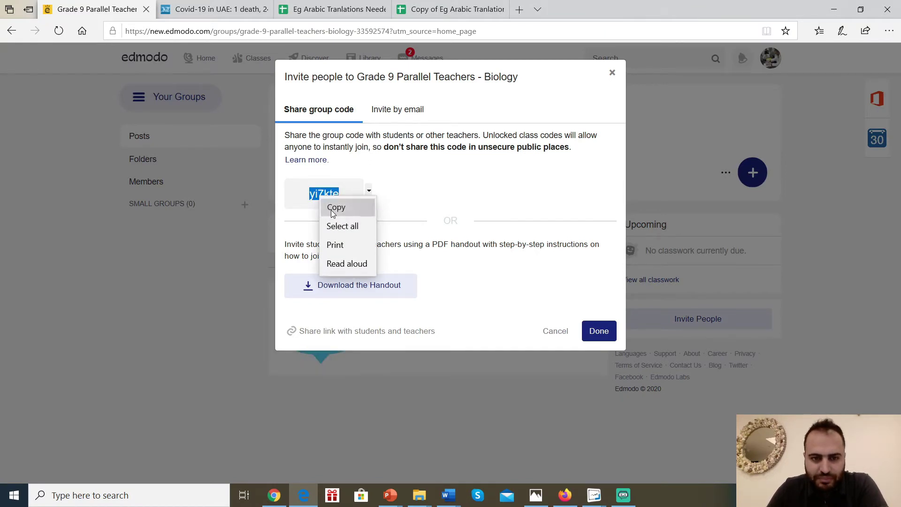
pyautogui.click(333, 210)
pyautogui.click(613, 74)
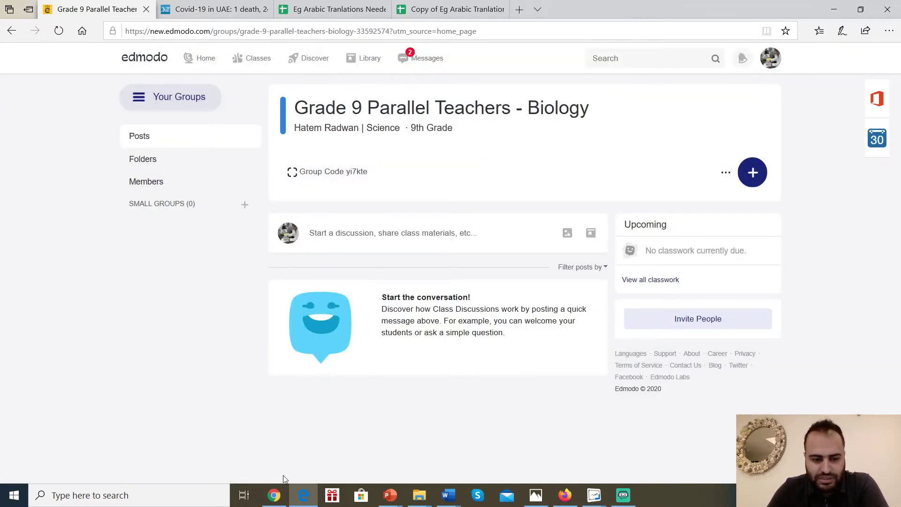
pyautogui.click(274, 495)
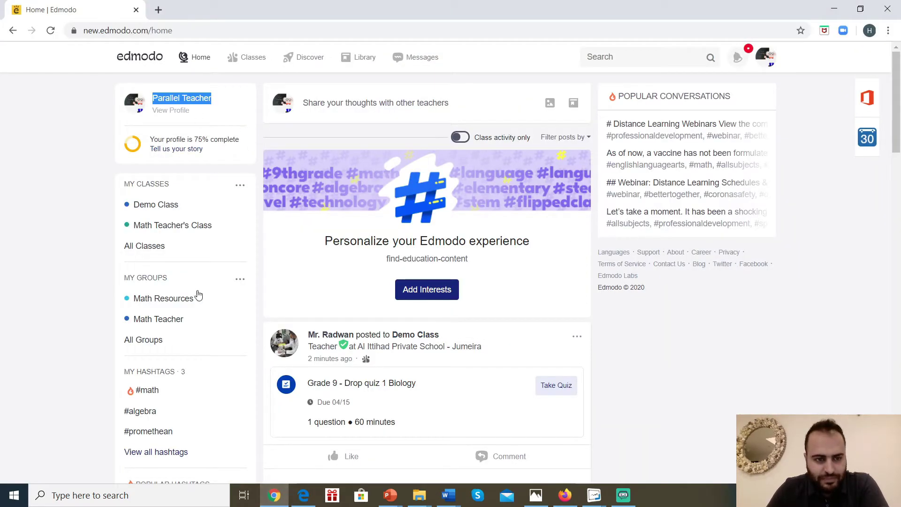
# From the second teacher's account, join the group using the copied group code.
pyautogui.click(240, 278)
pyautogui.click(209, 301)
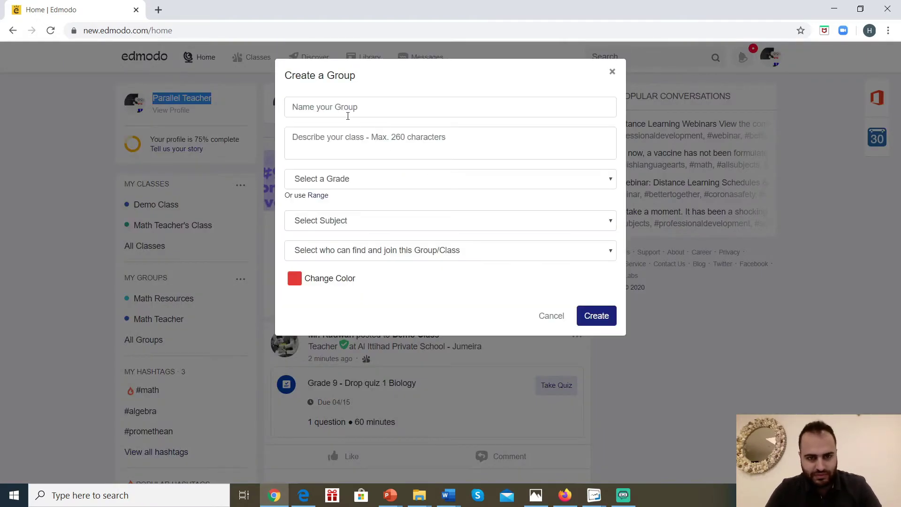
pyautogui.click(613, 73)
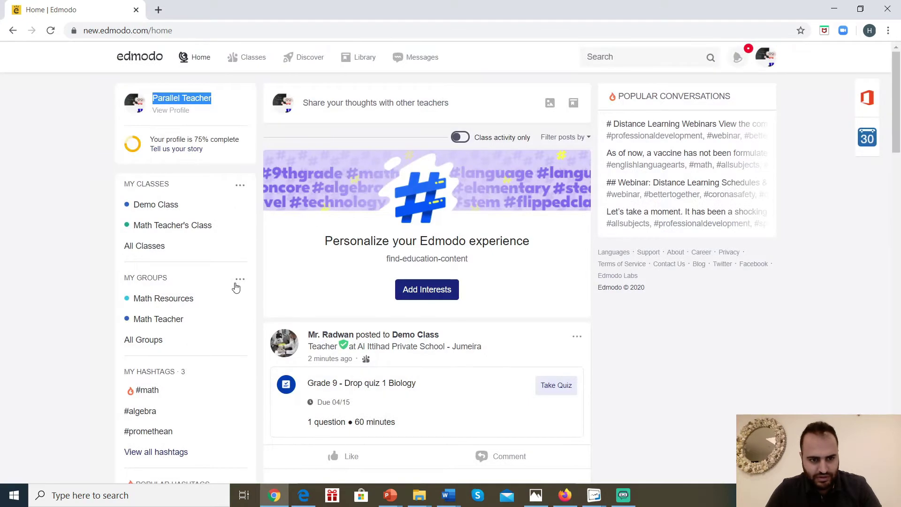
pyautogui.click(239, 278)
pyautogui.click(194, 339)
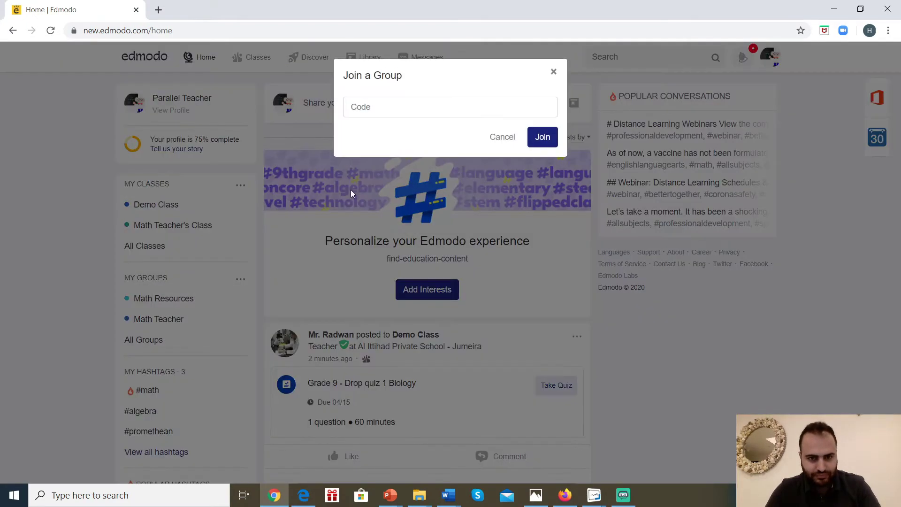
pyautogui.click(453, 115)
pyautogui.click(543, 138)
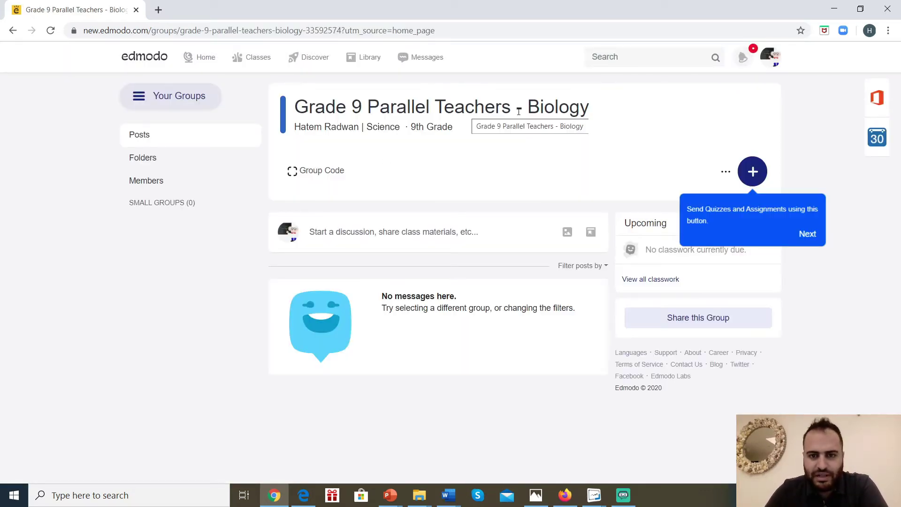
# Check the group owner and member list, then return to the owner's window.
pyautogui.moveTo(361, 128); pyautogui.dragTo(296, 126)
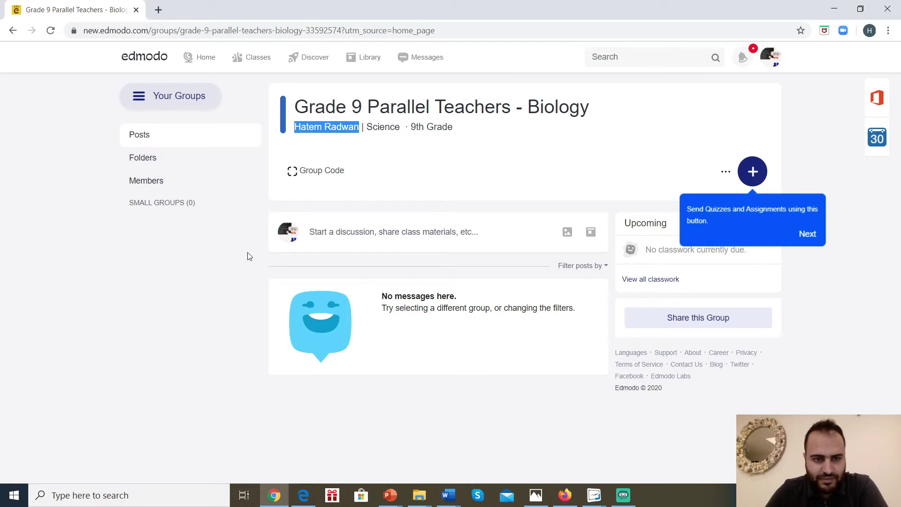
pyautogui.click(156, 182)
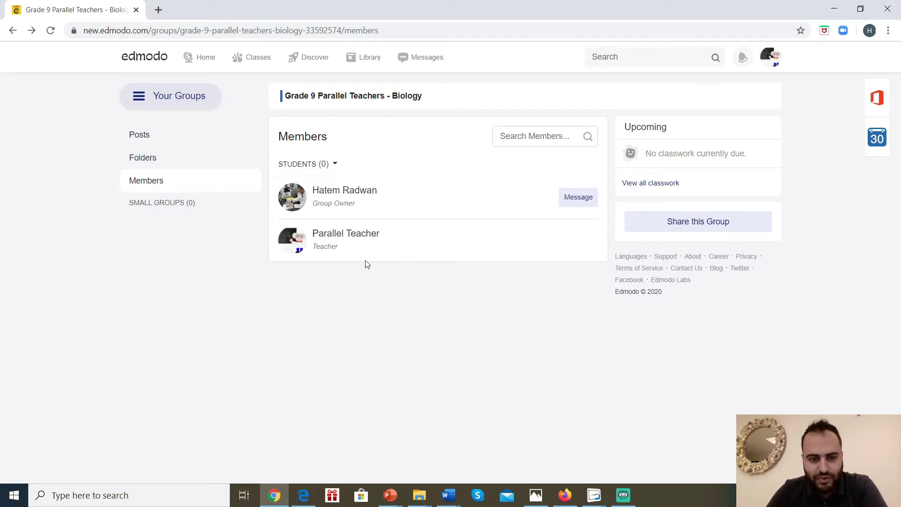
pyautogui.click(304, 494)
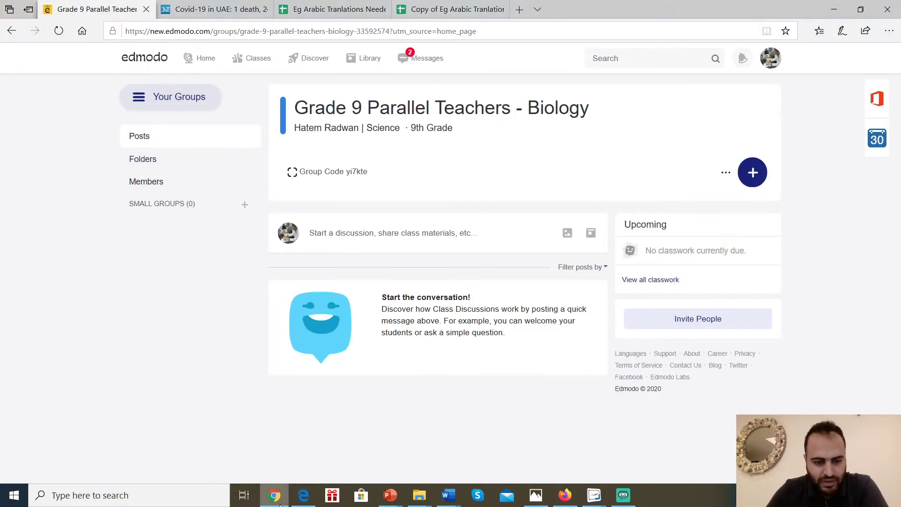
# In the group's Members list, make the second teacher a Co-Teacher.
pyautogui.click(303, 495)
pyautogui.click(303, 495)
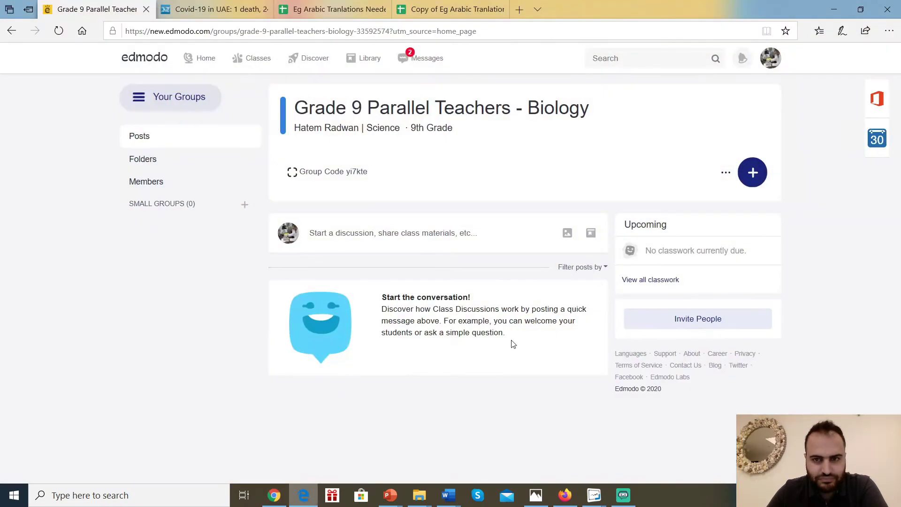
pyautogui.click(174, 187)
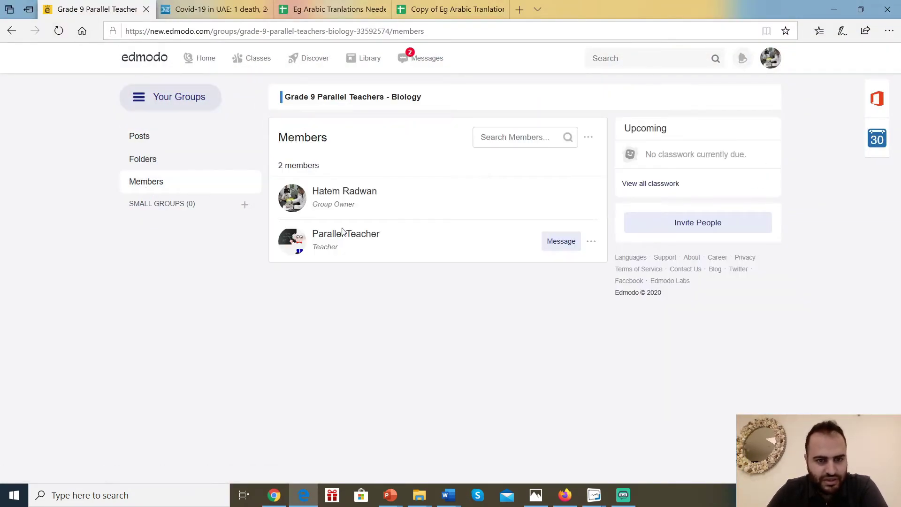
pyautogui.click(592, 244)
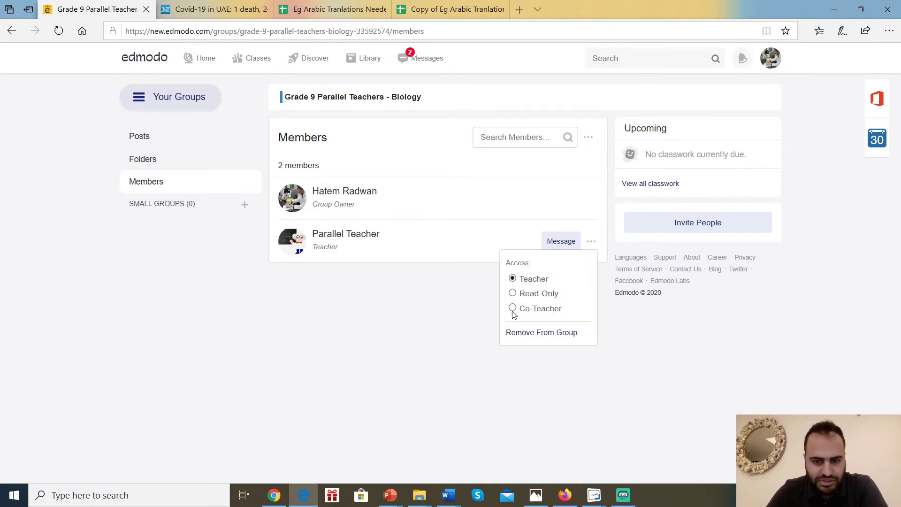
pyautogui.click(398, 312)
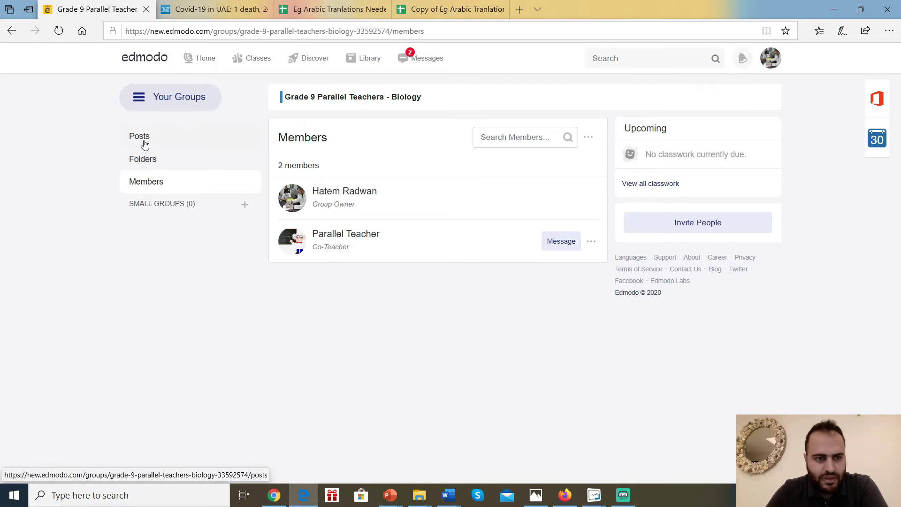
# Reopen Grade 9 Parallel Teachers - Biology via Home > All Groups.
pyautogui.click(143, 144)
pyautogui.click(202, 58)
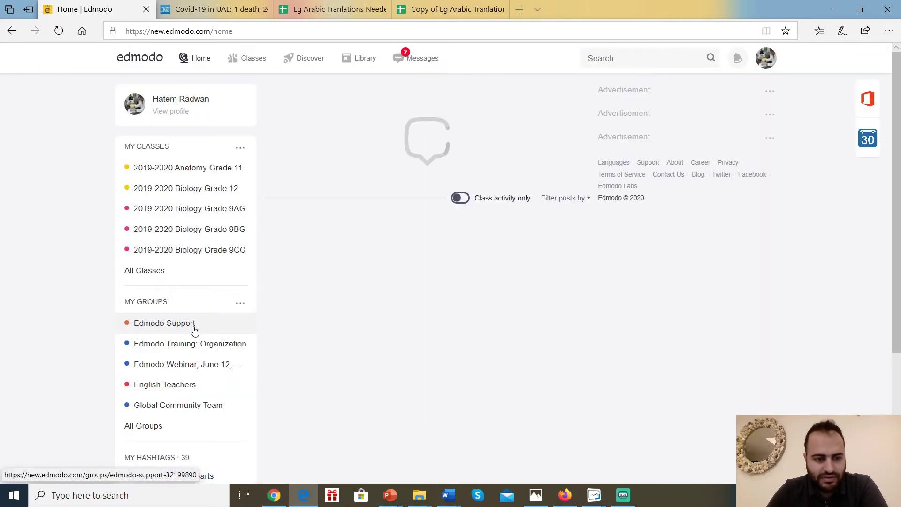
pyautogui.click(240, 303)
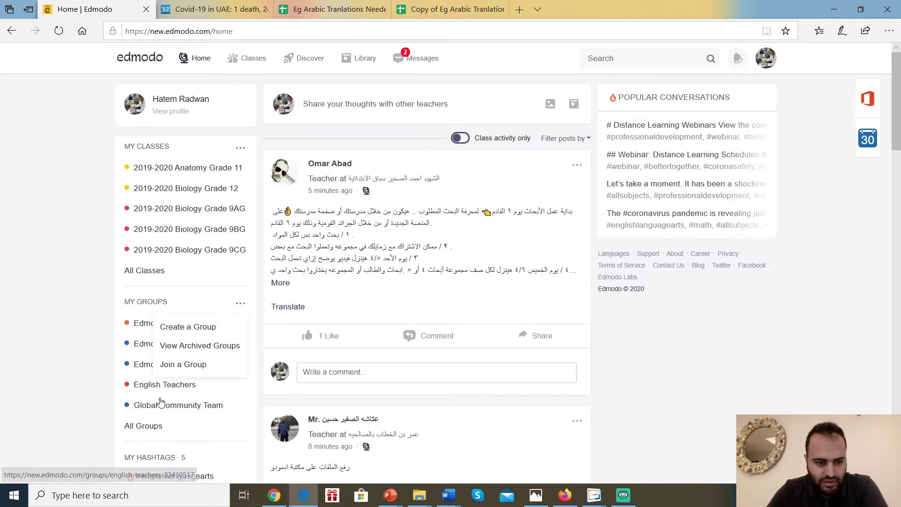
pyautogui.click(149, 427)
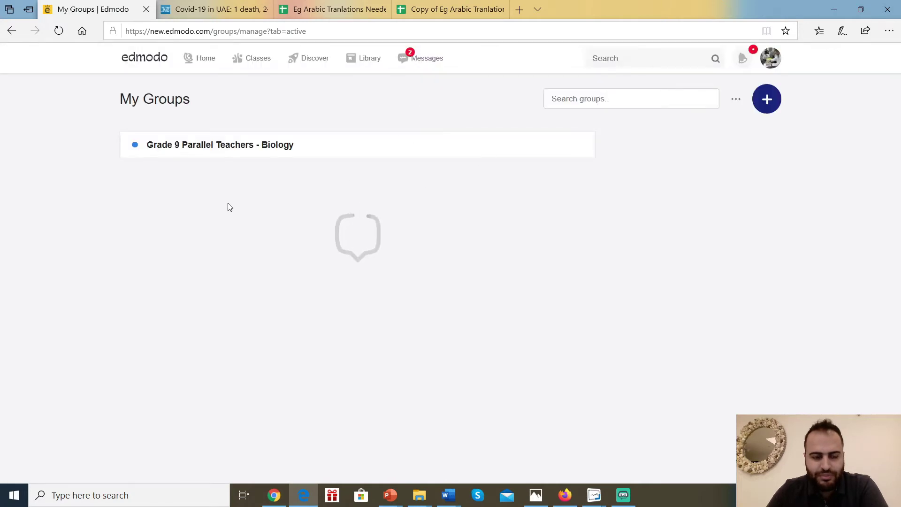
pyautogui.click(281, 145)
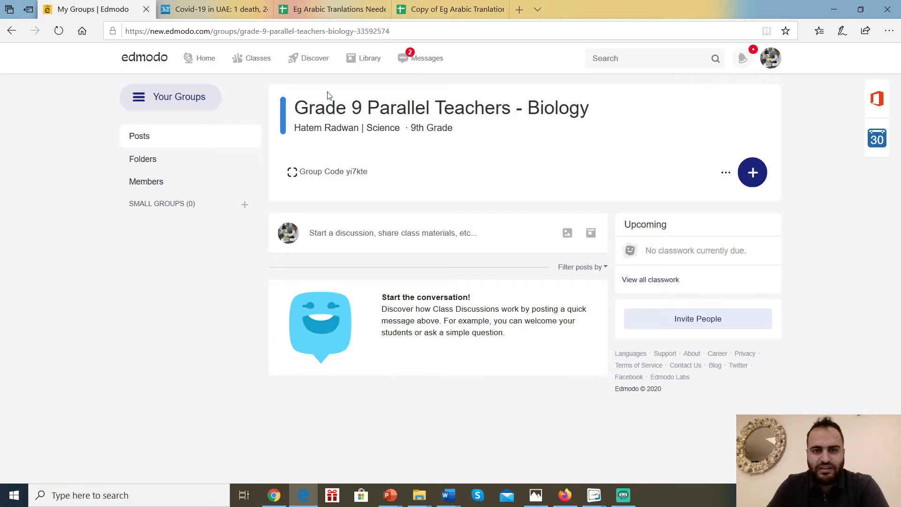
# In the Library, start a new folder named 'Grade 9 - Quizzes'.
pyautogui.click(363, 60)
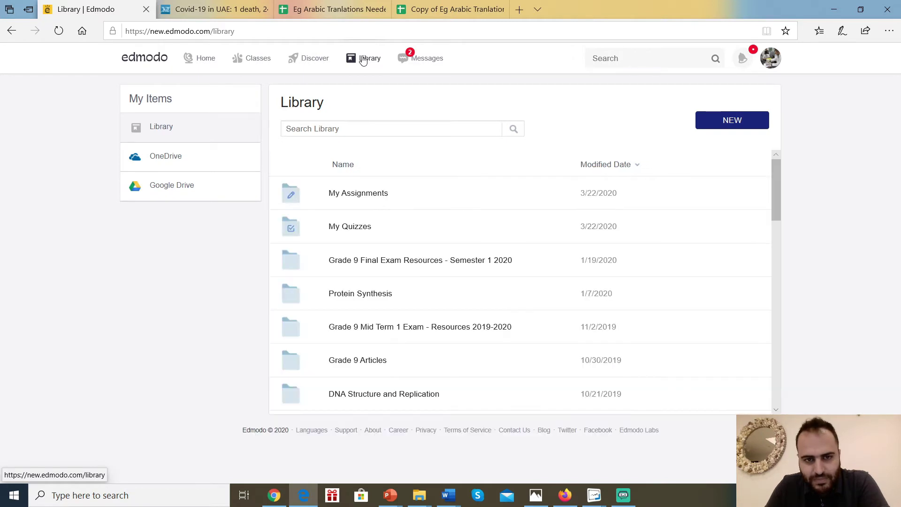
pyautogui.click(721, 121)
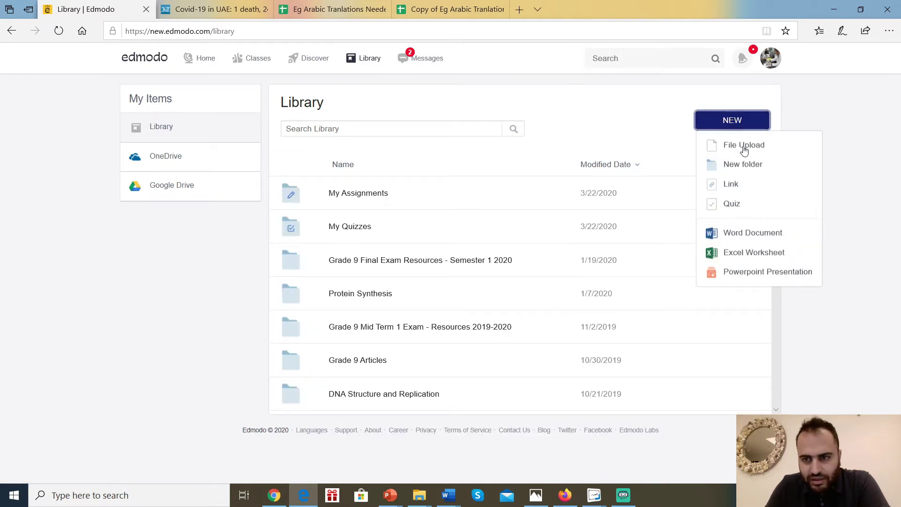
pyautogui.click(751, 168)
pyautogui.click(397, 117)
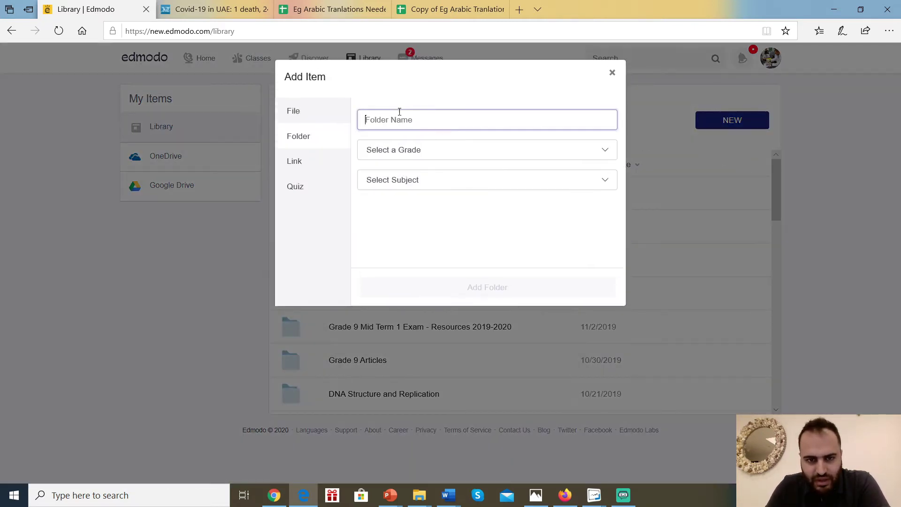
pyautogui.write('Grade 9 - Quizzes')
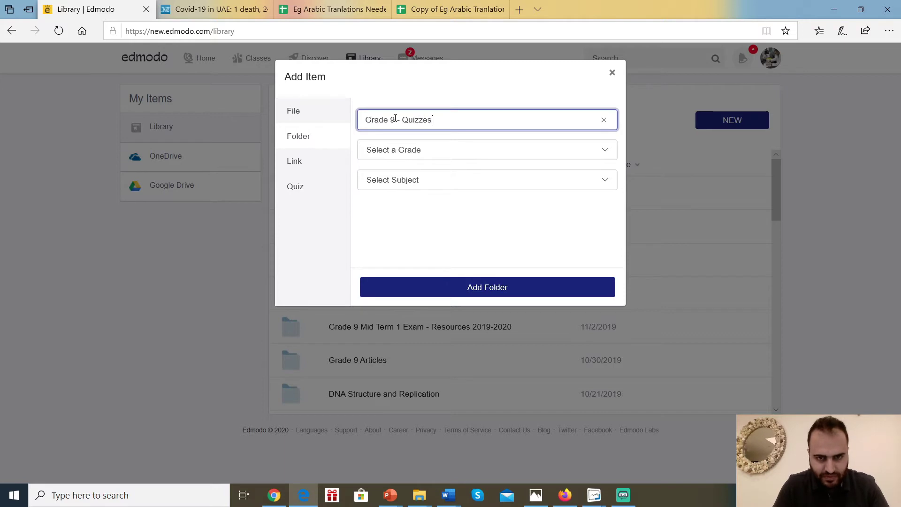
# Set the new folder to 9th grade and Science, and add it.
pyautogui.click(463, 151)
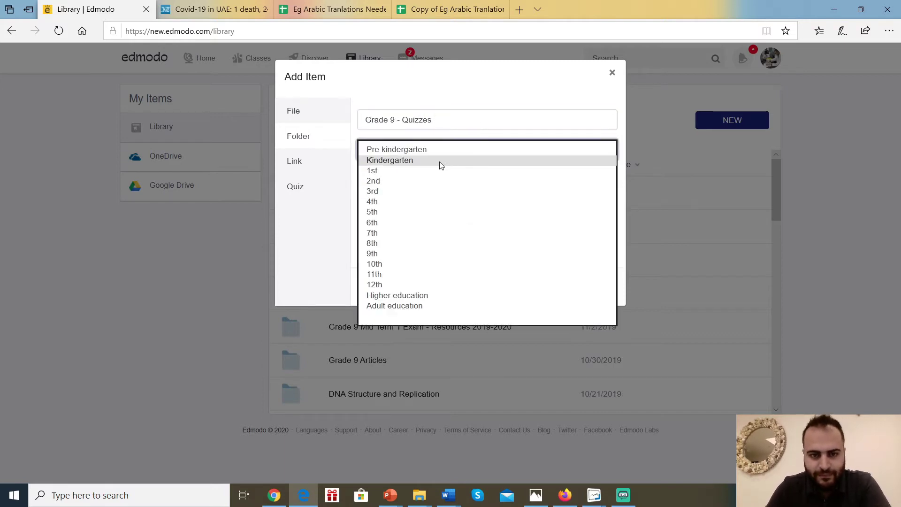
pyautogui.click(390, 254)
pyautogui.click(402, 185)
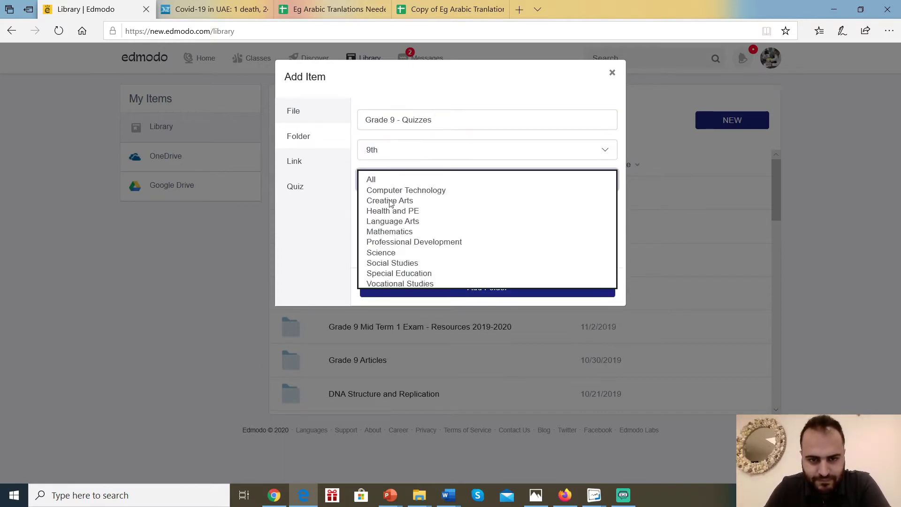
pyautogui.click(390, 252)
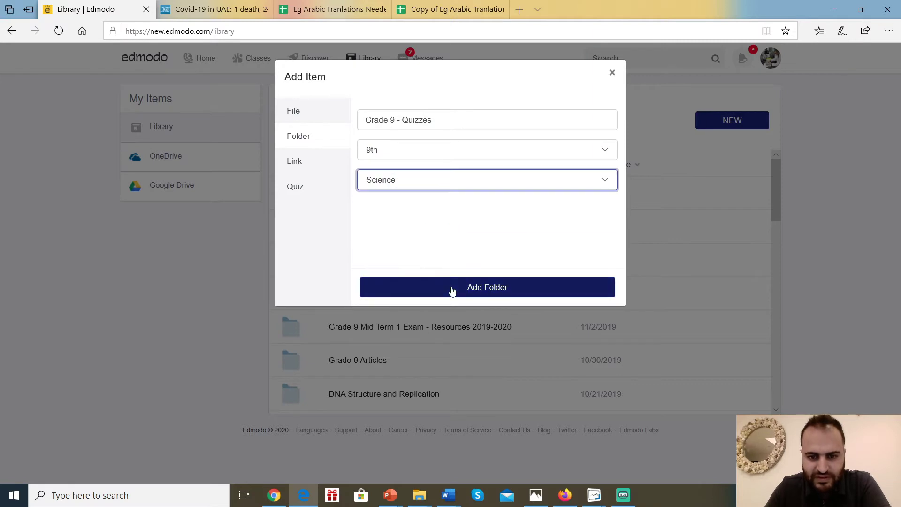
pyautogui.click(450, 286)
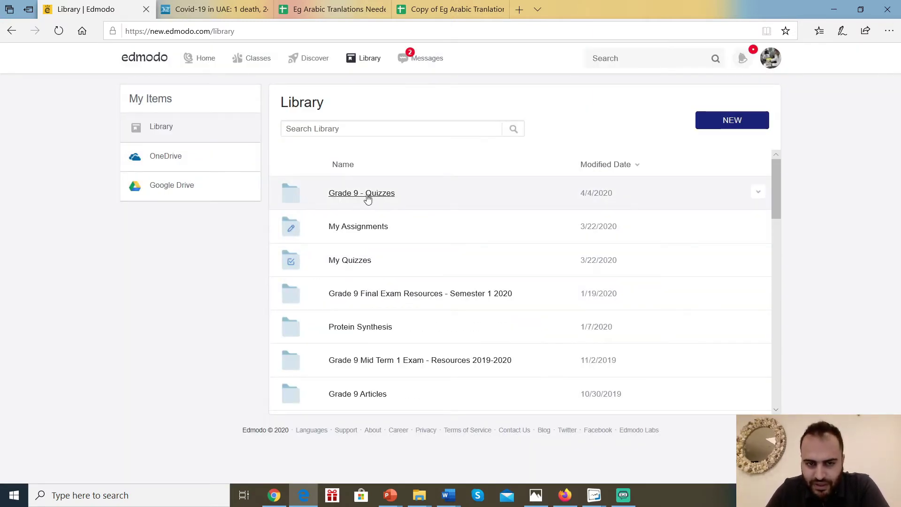
# Move the Grade 9 - Drop quiz 1 Biology quiz from My Quizzes into Grade 9 - Quizzes.
pyautogui.click(350, 261)
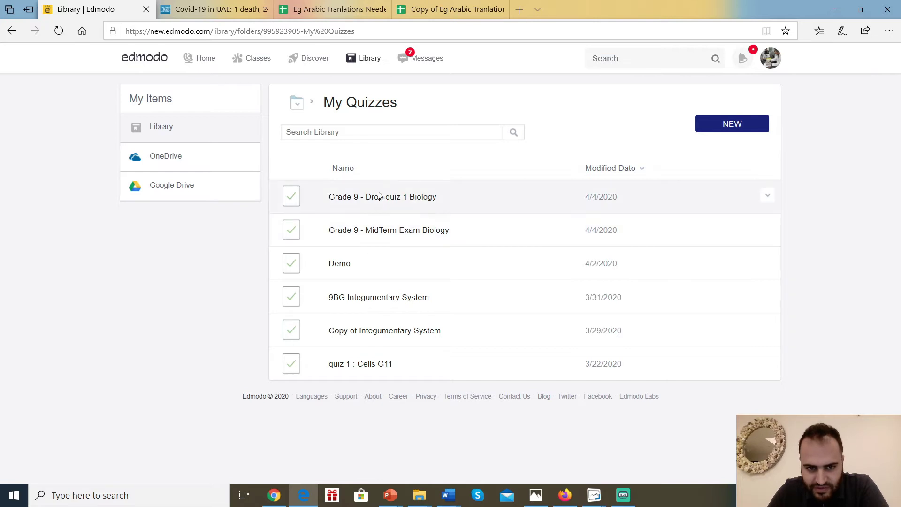
pyautogui.click(770, 198)
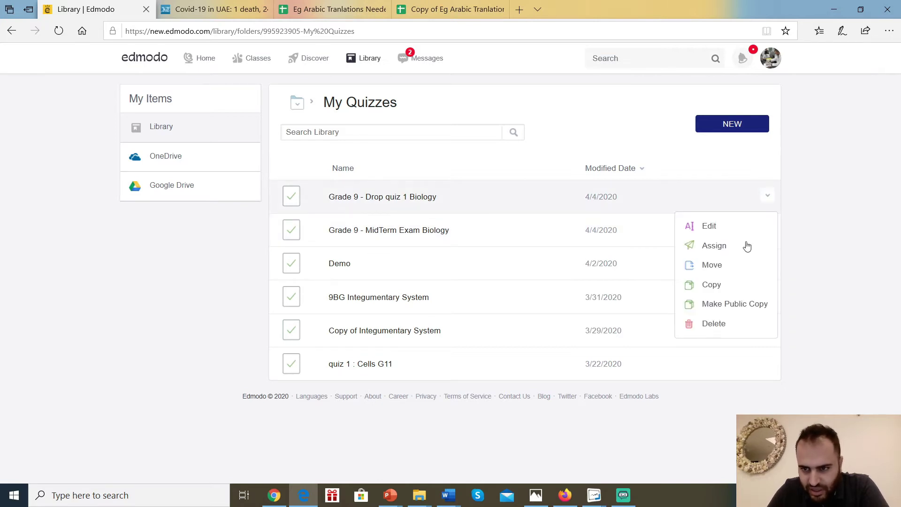
pyautogui.click(709, 266)
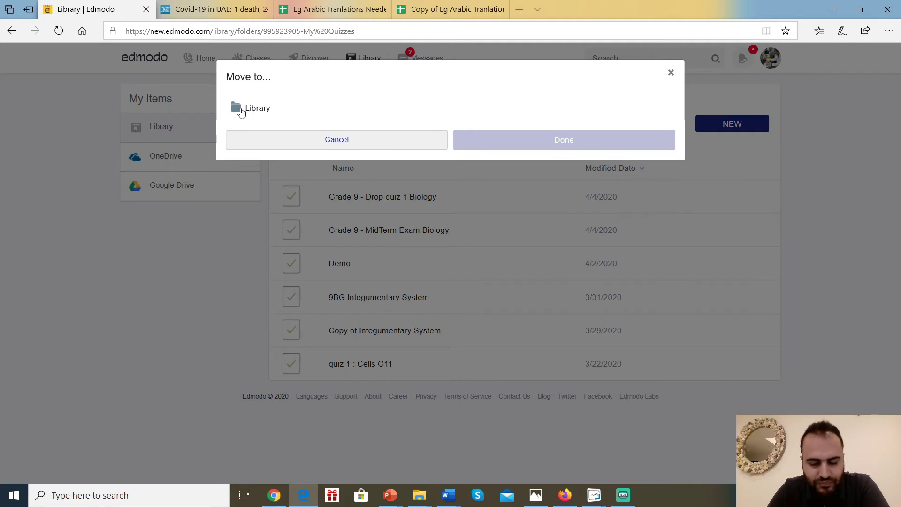
pyautogui.click(278, 111)
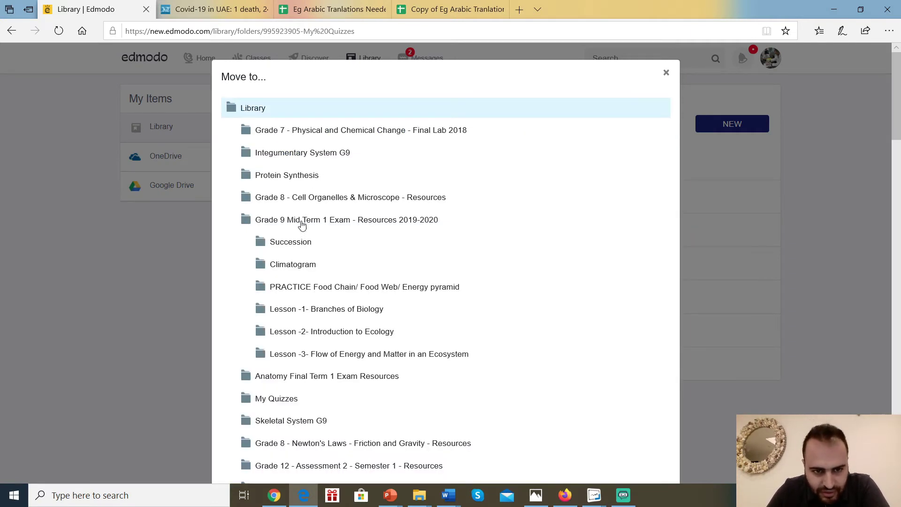
pyautogui.scroll(-5, 330, 334)
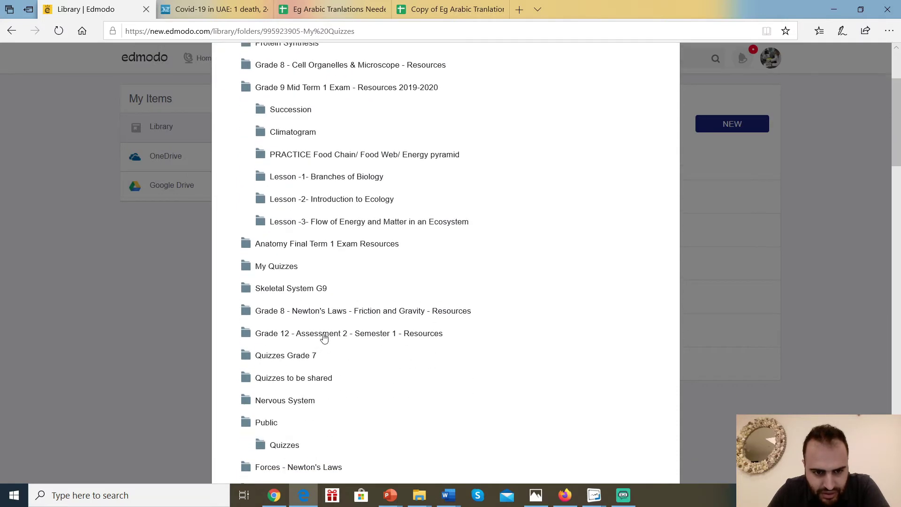
pyautogui.scroll(-3, 313, 308)
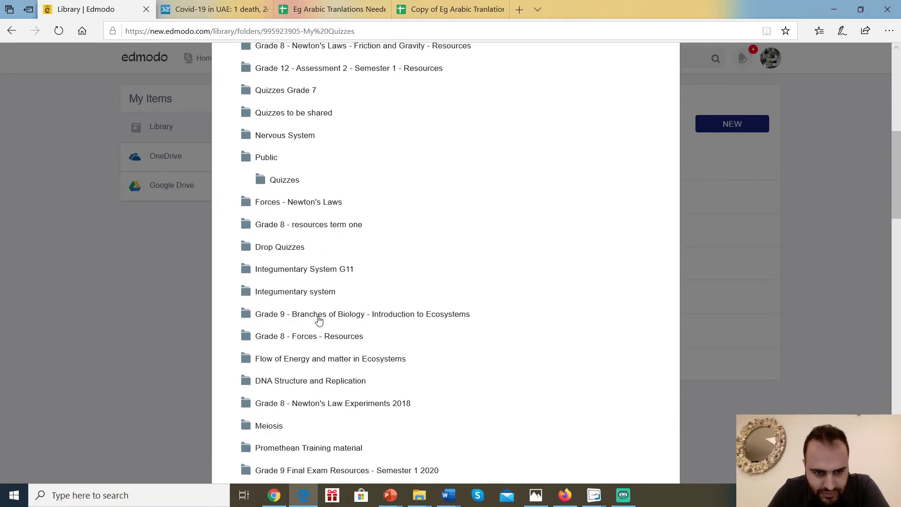
pyautogui.scroll(-8, 304, 325)
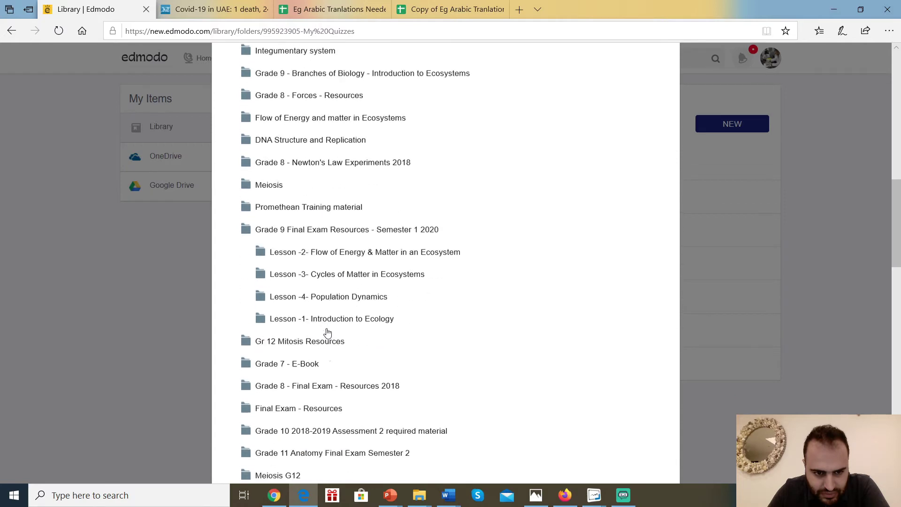
pyautogui.scroll(-3, 329, 300)
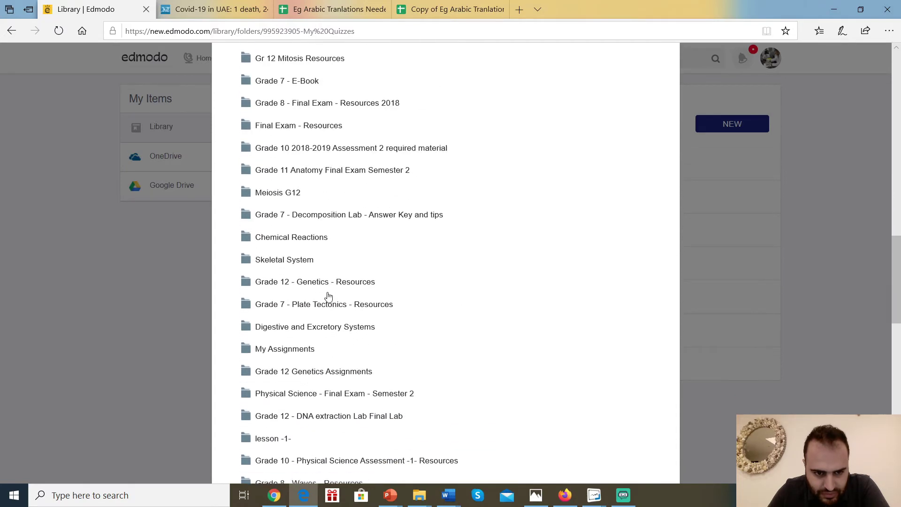
pyautogui.scroll(-5, 330, 299)
pyautogui.scroll(-4, 324, 307)
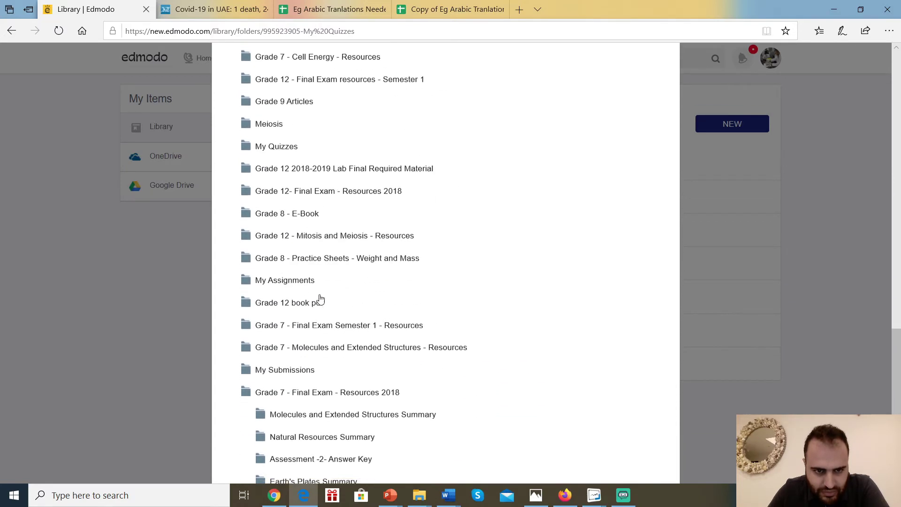
pyautogui.scroll(-6, 334, 331)
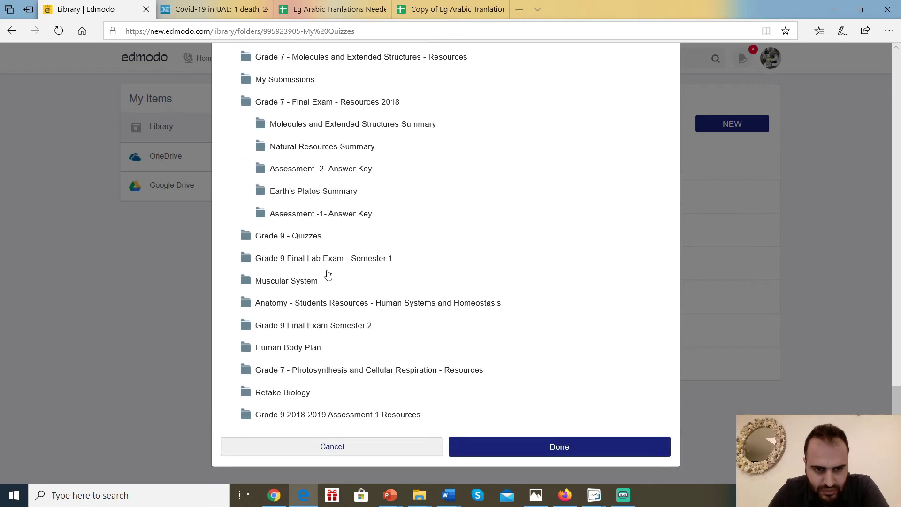
pyautogui.click(303, 238)
pyautogui.click(524, 451)
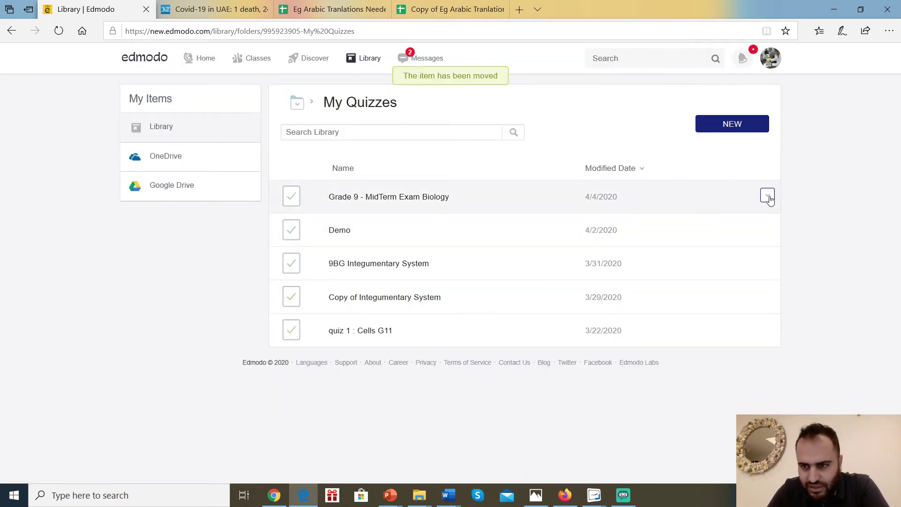
# Move the Grade 9 - MidTerm Exam Biology quiz into Grade 9 - Quizzes too.
pyautogui.click(768, 196)
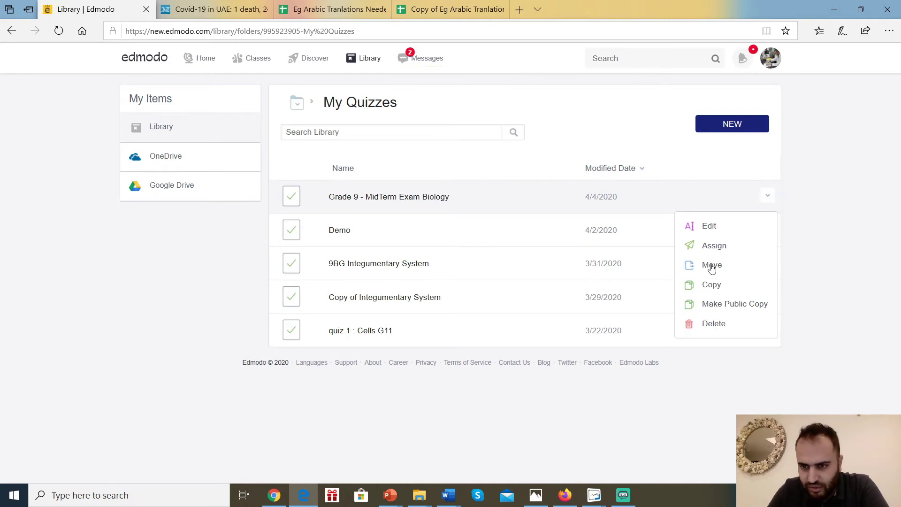
pyautogui.click(711, 266)
pyautogui.scroll(-6, 323, 243)
pyautogui.scroll(-10, 323, 243)
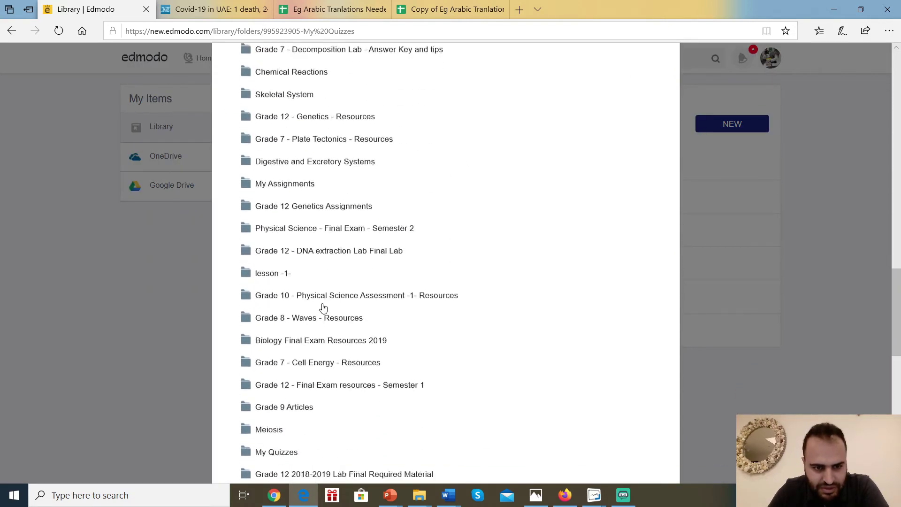
pyautogui.click(312, 397)
pyautogui.scroll(-4, 307, 398)
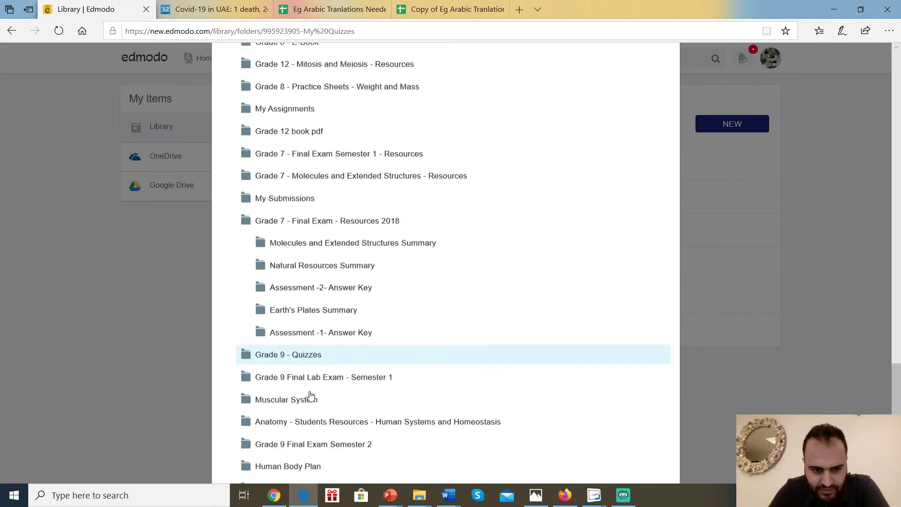
pyautogui.click(536, 448)
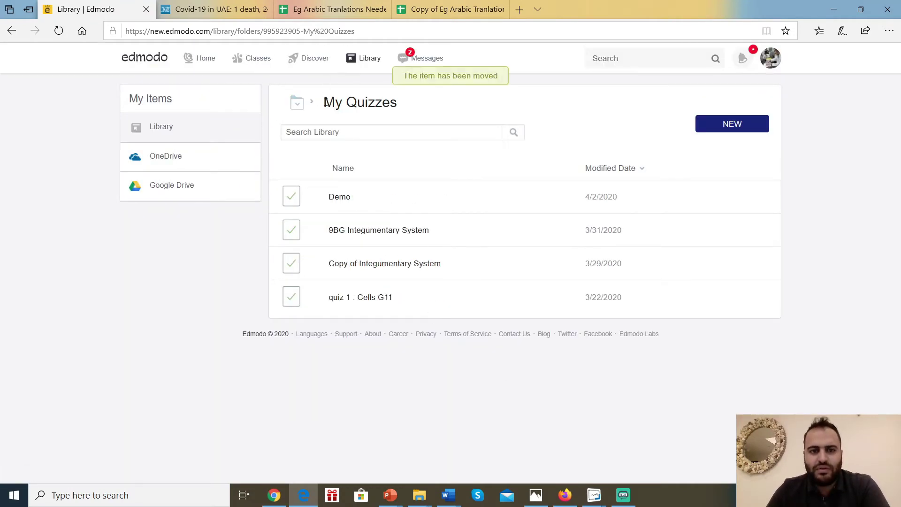
pyautogui.click(302, 104)
# Search the Library for 'grade 9' and open the Grade 9 - Quizzes folder.
pyautogui.click(314, 130)
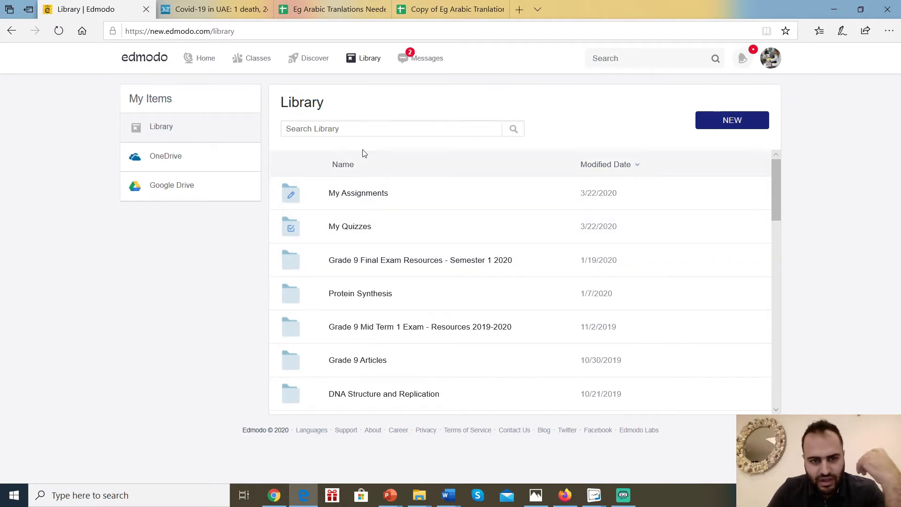
pyautogui.click(353, 127)
pyautogui.write('grade 9')
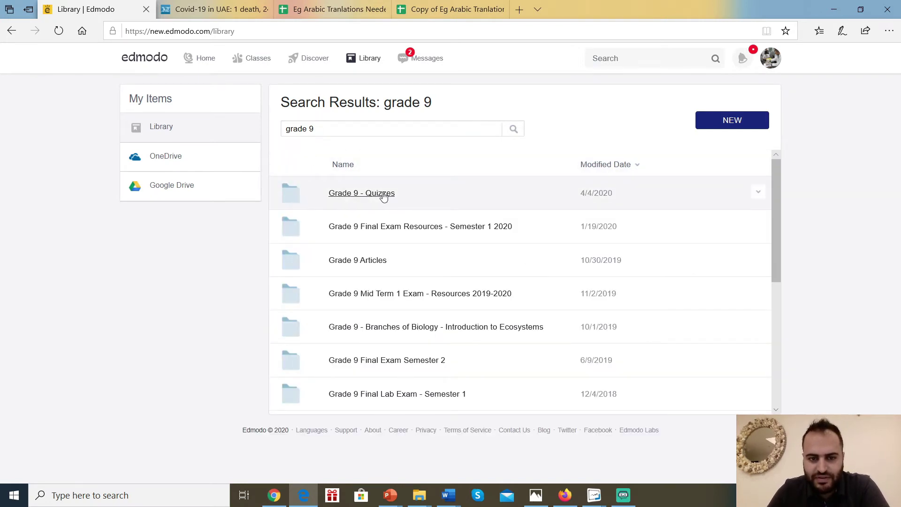
pyautogui.click(384, 197)
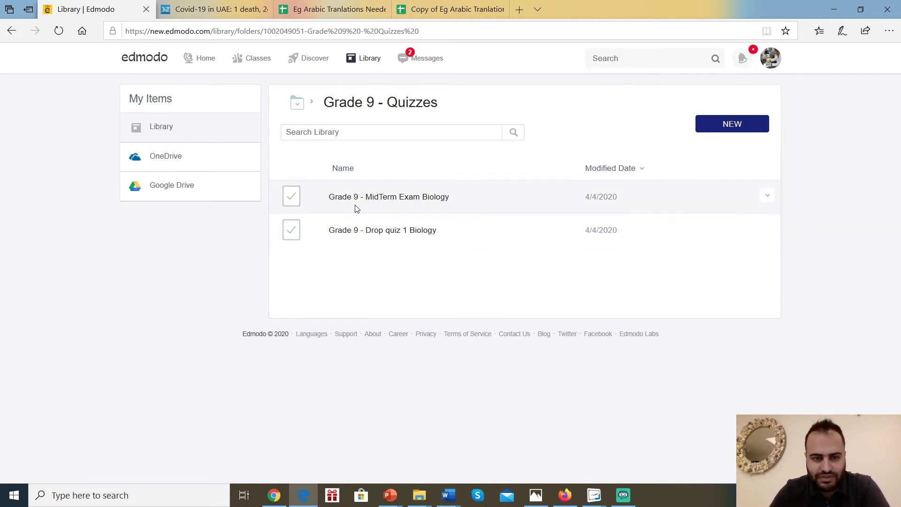
# Return to the top-level Library and search 'grade 9' again.
pyautogui.click(301, 104)
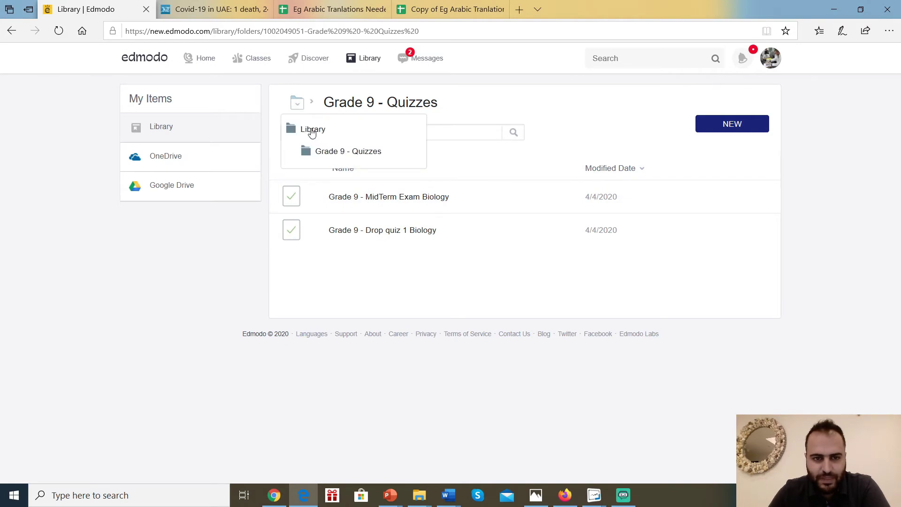
pyautogui.click(312, 131)
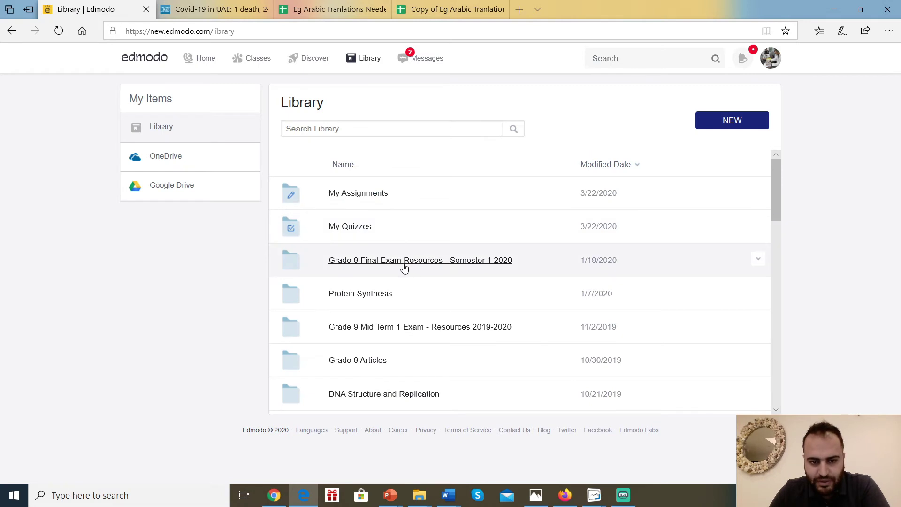
pyautogui.scroll(-2, 405, 246)
pyautogui.scroll(-5, 407, 249)
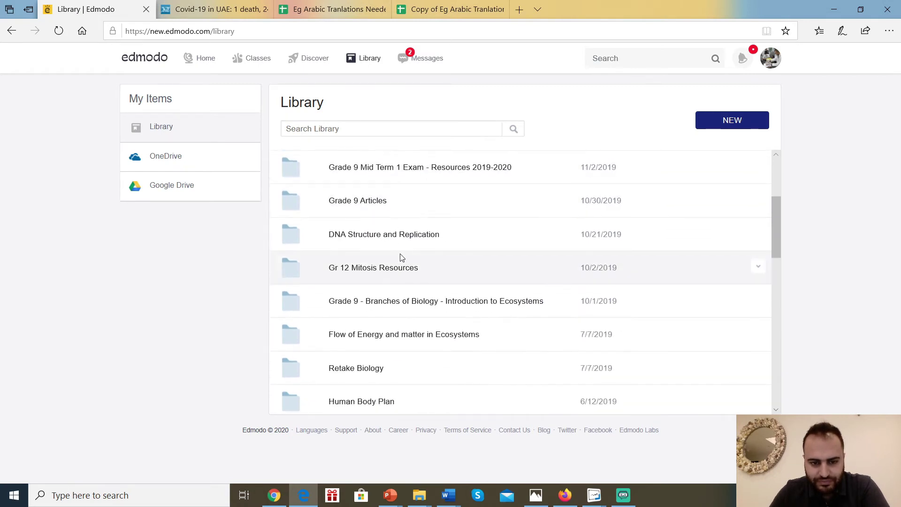
pyautogui.scroll(-9, 410, 259)
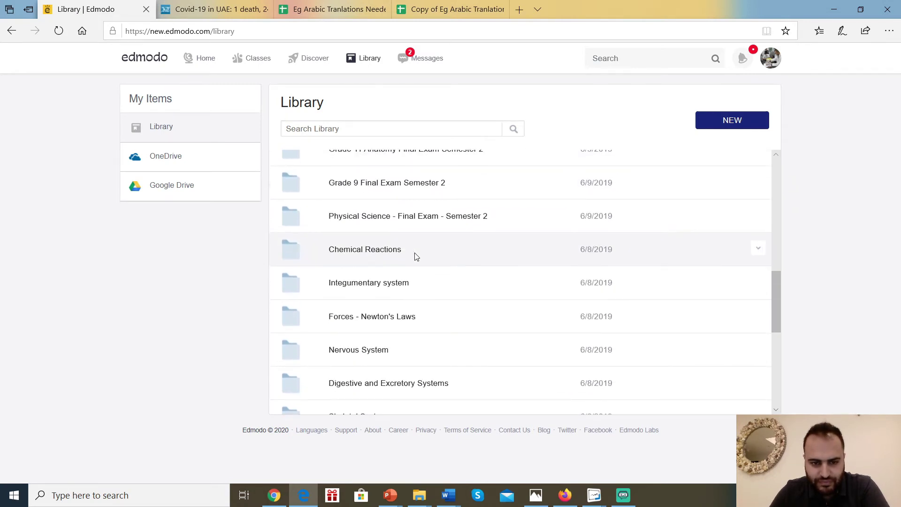
pyautogui.scroll(-2, 410, 247)
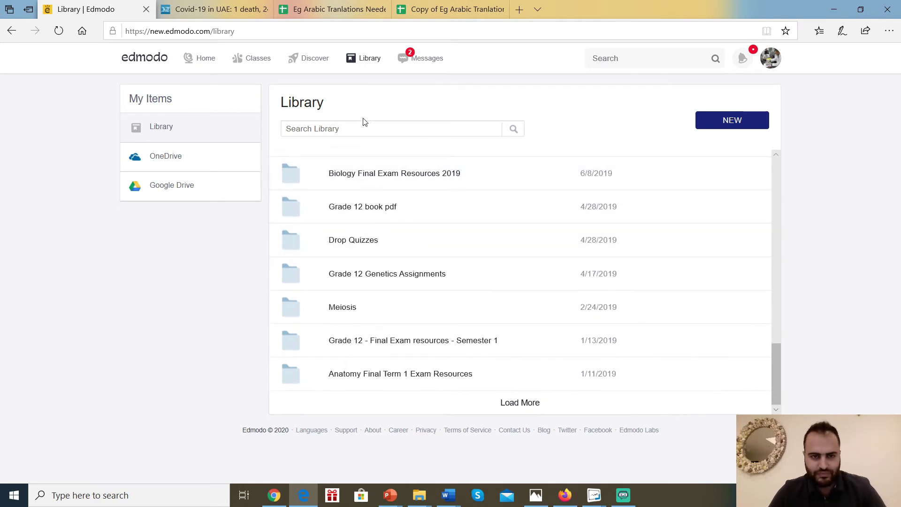
pyautogui.write('grade 9')
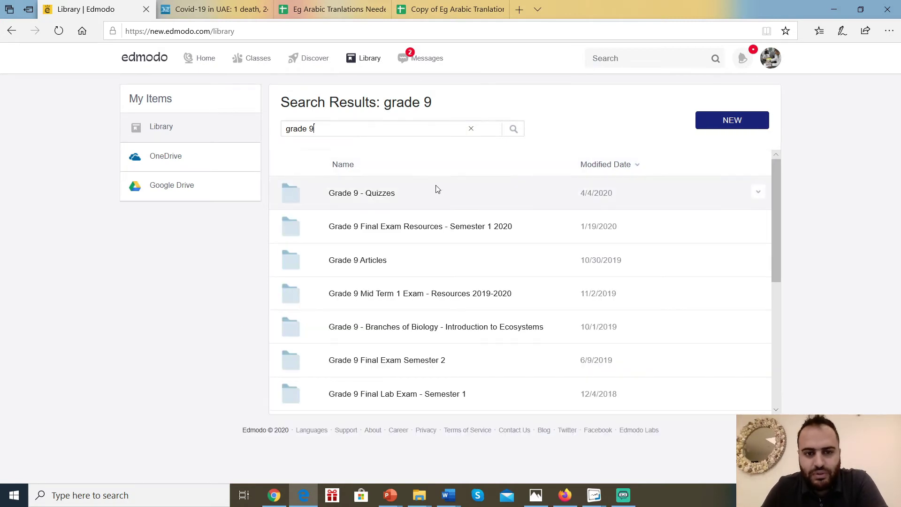
# Share Grade 9 - Quizzes with the Grade 9 Parallel Teachers - Biology group, then minimize the browser.
pyautogui.click(757, 193)
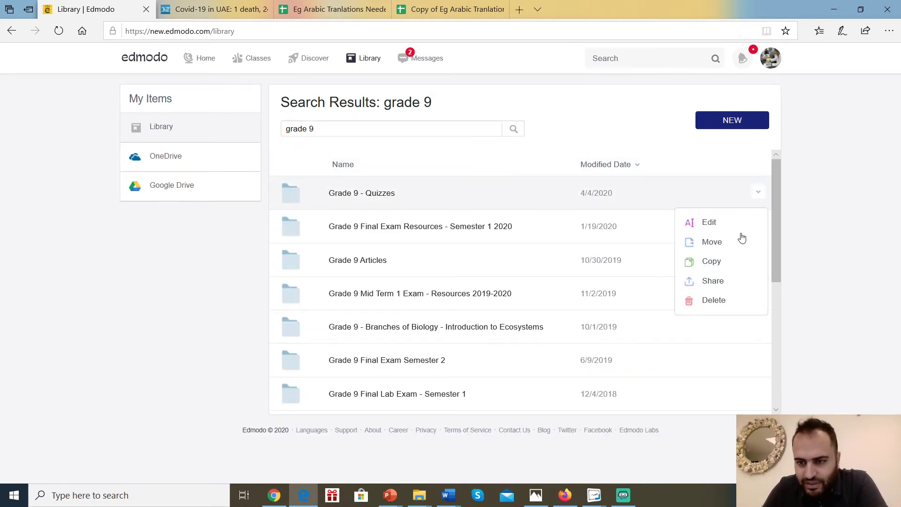
pyautogui.click(713, 281)
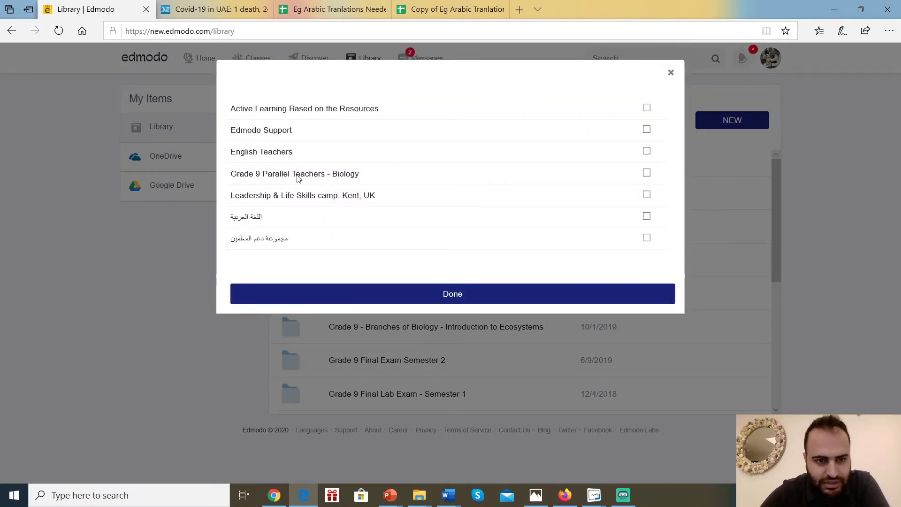
pyautogui.scroll(3, 297, 178)
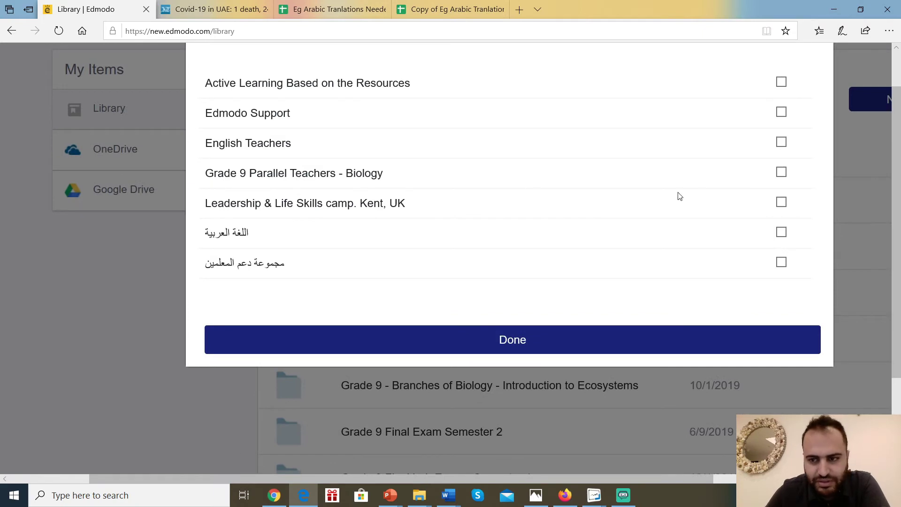
pyautogui.click(523, 342)
pyautogui.scroll(-3, 522, 343)
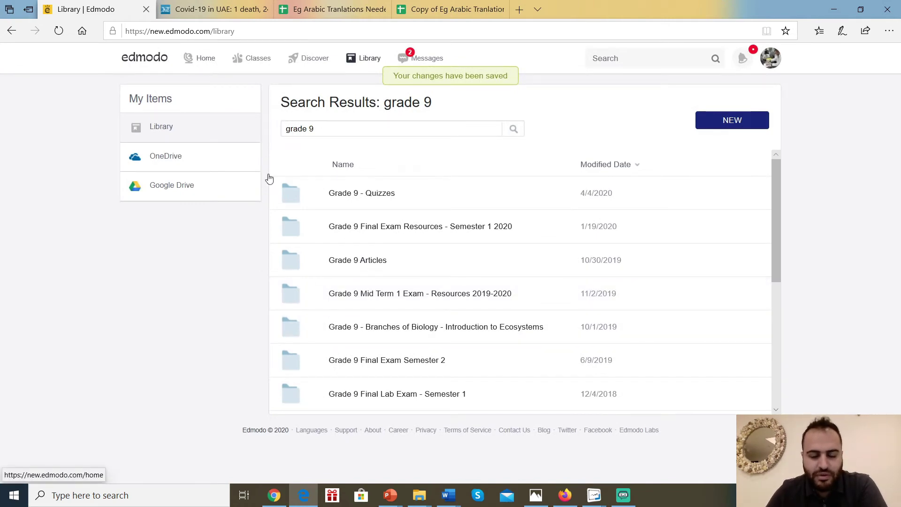
pyautogui.click(835, 9)
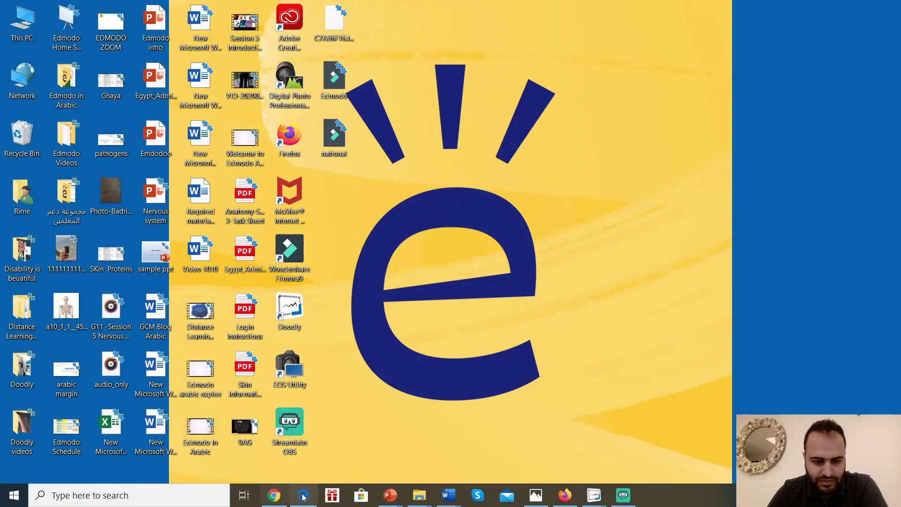
# Bring the Edmodo browser window to the front and go to the home feed.
pyautogui.click(303, 495)
pyautogui.click(303, 495)
pyautogui.click(253, 496)
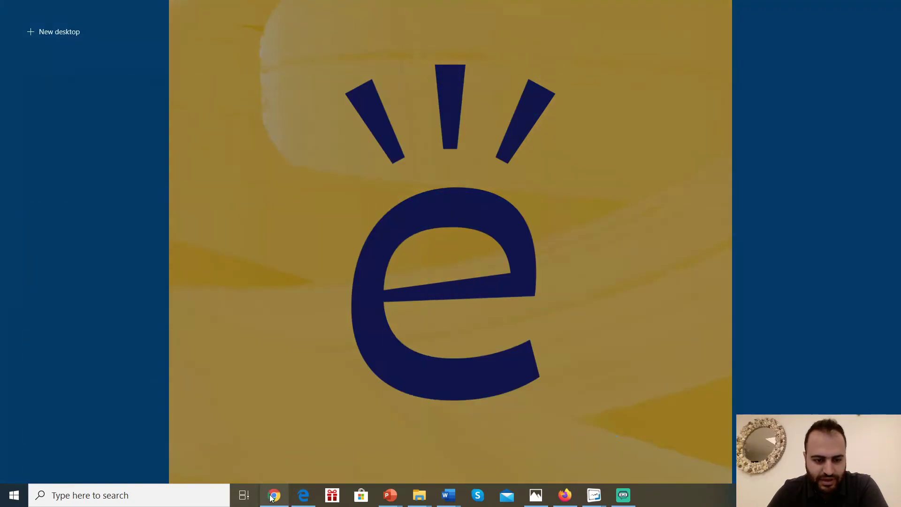
pyautogui.click(300, 255)
pyautogui.click(204, 58)
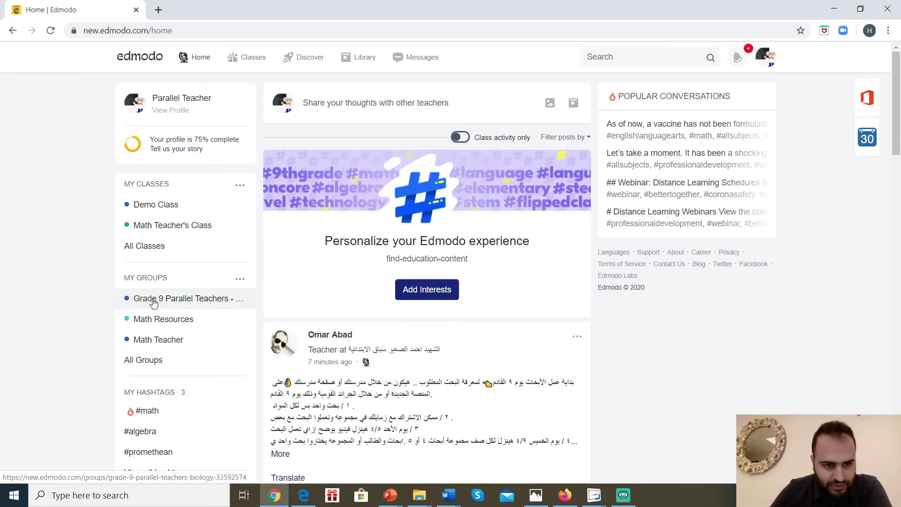
# Open the Grade 9 Parallel Teachers - Biology group's Grade 9 - Quizzes folder and show the MidTerm Exam quiz options.
pyautogui.click(181, 305)
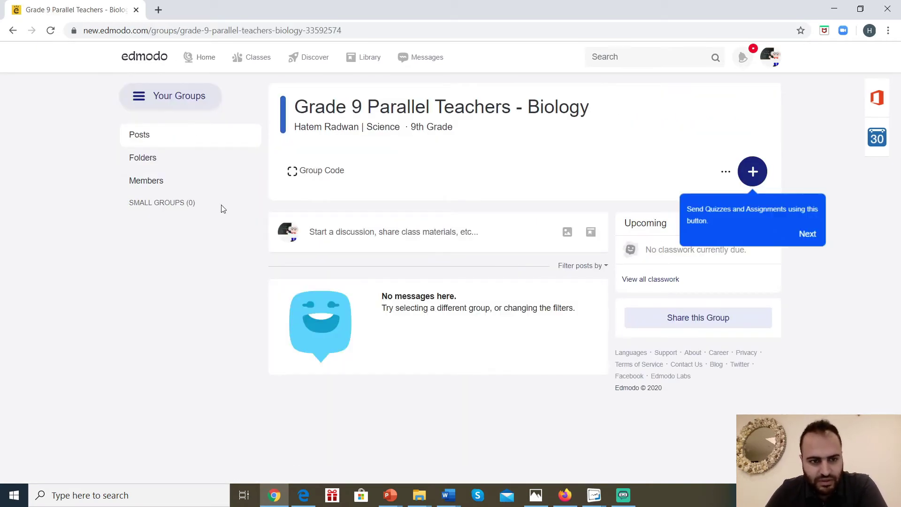
pyautogui.click(162, 159)
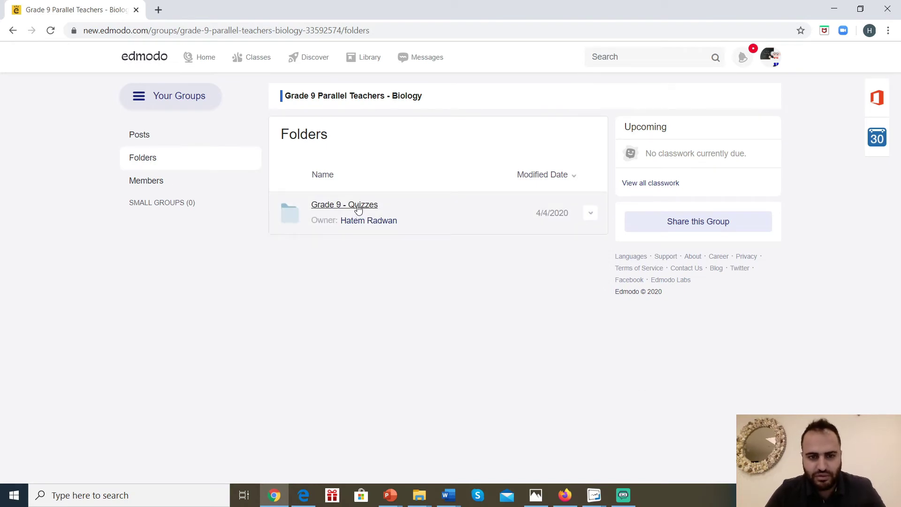
pyautogui.click(358, 207)
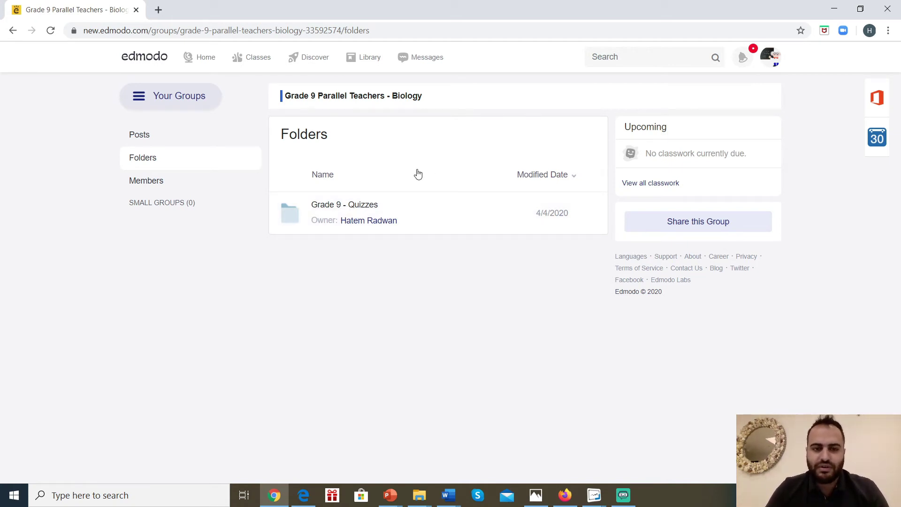
pyautogui.click(353, 207)
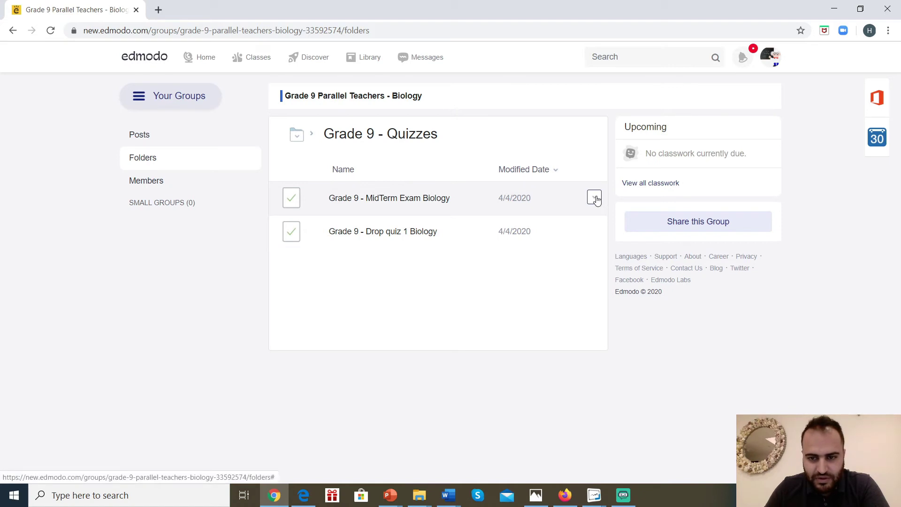
pyautogui.click(595, 199)
# Start assigning the MidTerm Exam quiz and choose Demo Class as the recipient.
pyautogui.click(542, 247)
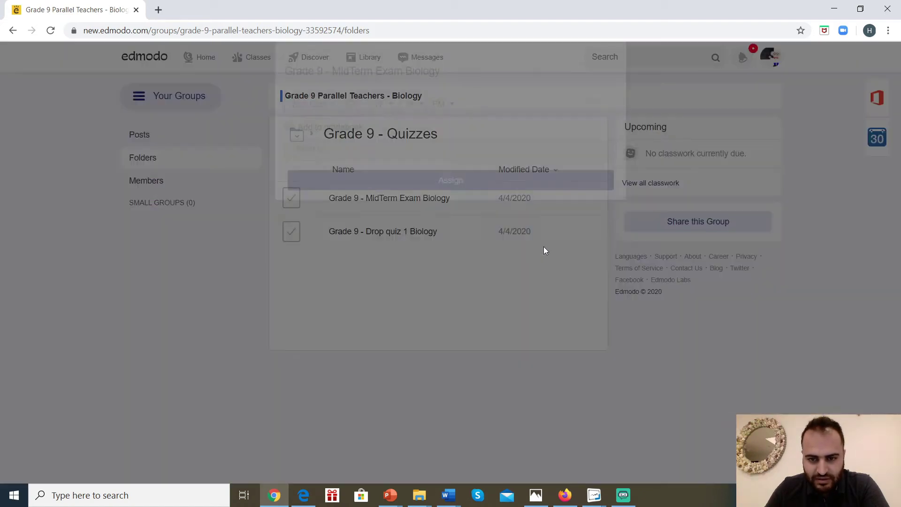
pyautogui.click(346, 188)
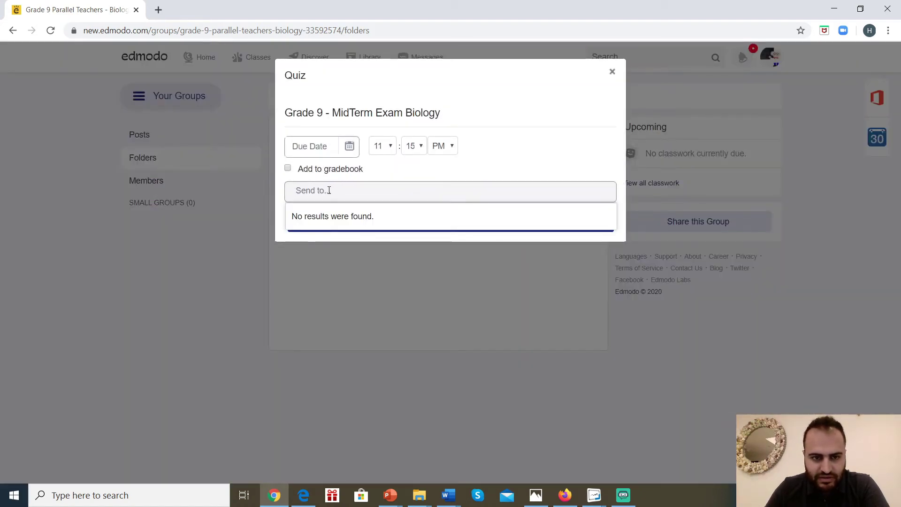
pyautogui.scroll(-4, 345, 248)
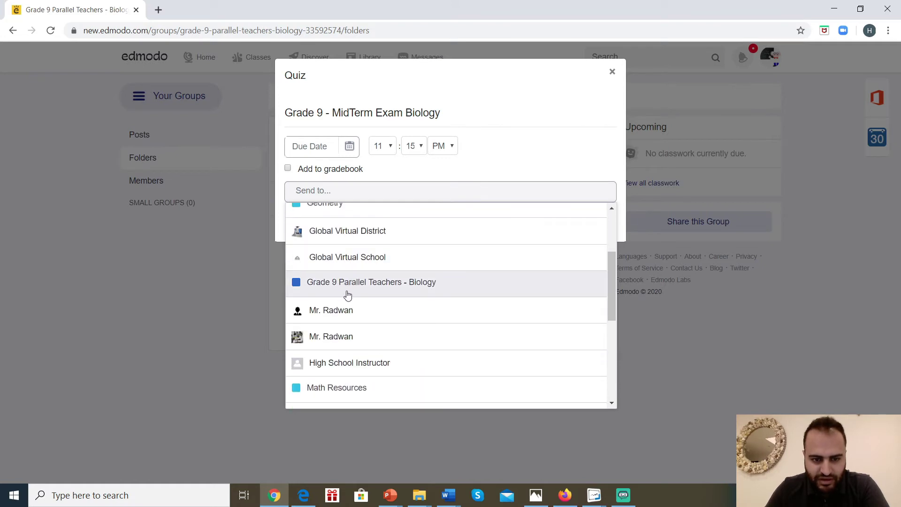
pyautogui.scroll(-1, 349, 340)
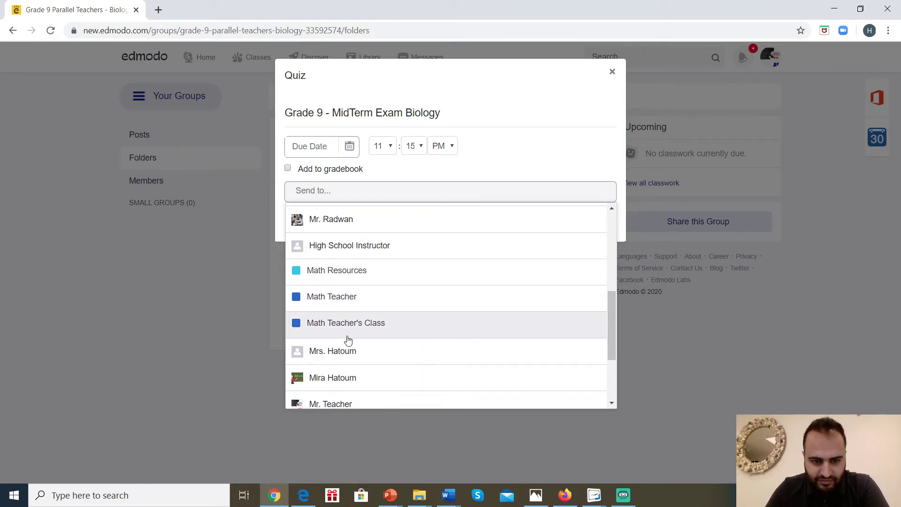
pyautogui.scroll(-2, 356, 329)
pyautogui.scroll(2, 347, 263)
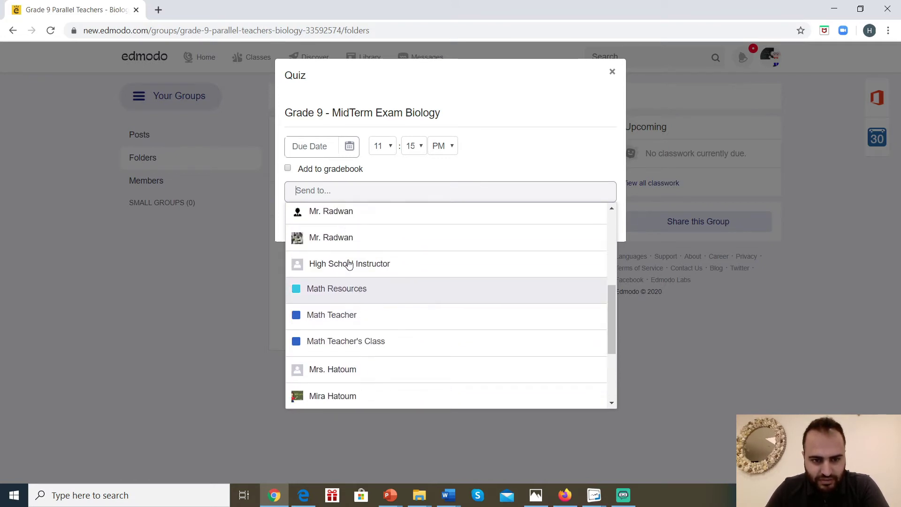
pyautogui.scroll(3, 347, 263)
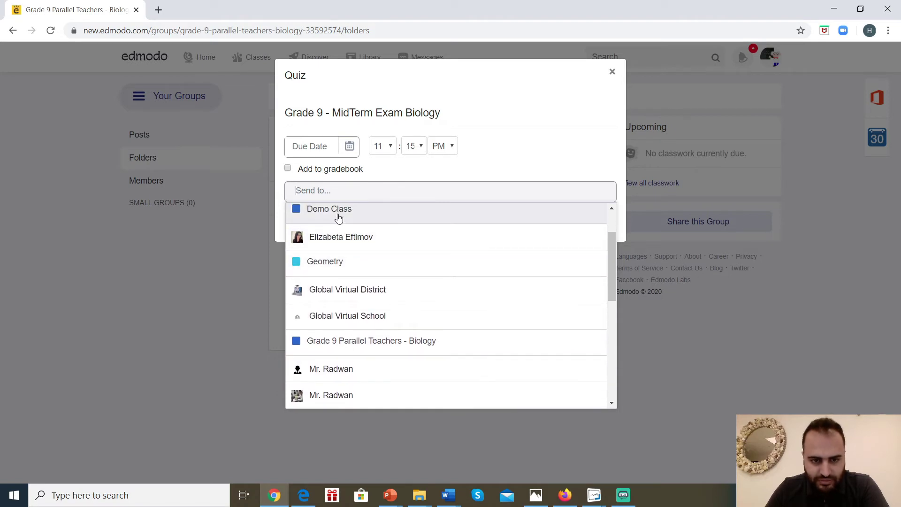
pyautogui.click(340, 217)
# Set the due date to April 6, 2020, include it in the gradebook, and confirm the assignment.
pyautogui.click(349, 146)
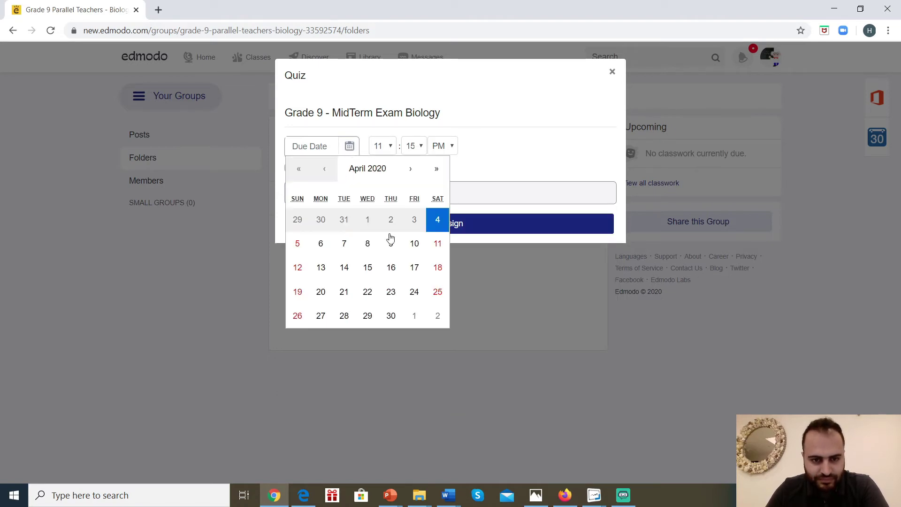
pyautogui.click(321, 243)
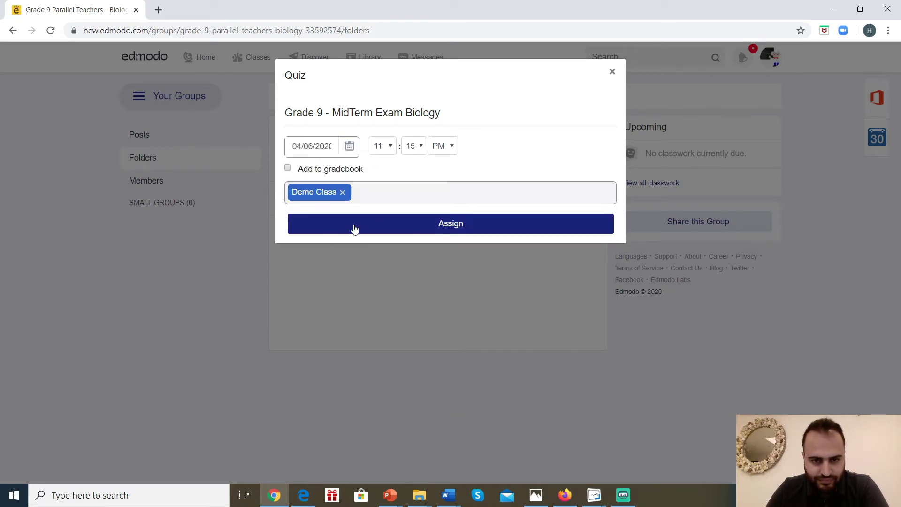
pyautogui.click(288, 169)
pyautogui.click(435, 232)
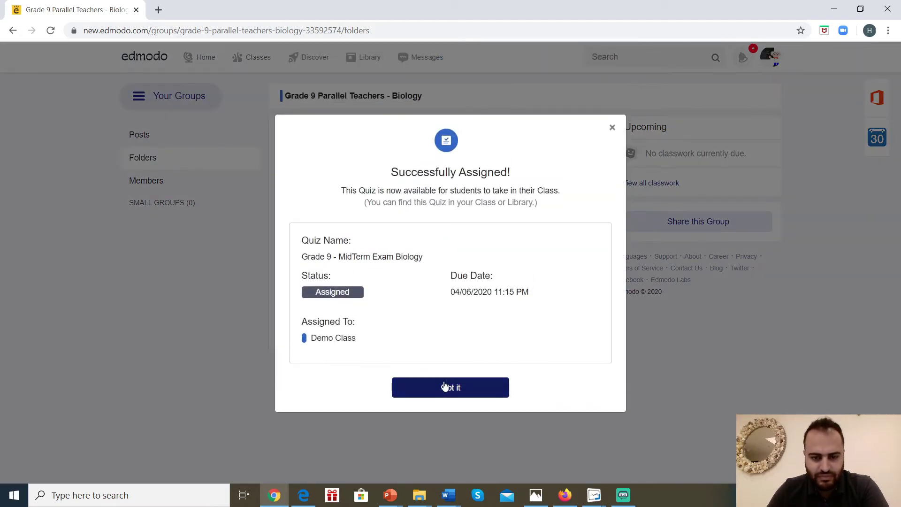
pyautogui.click(446, 384)
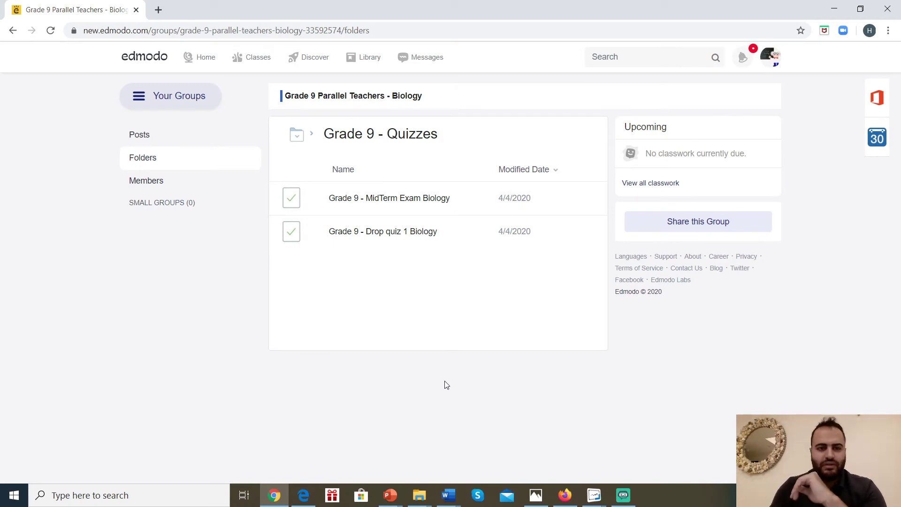
# Reopen the group's Grade 9 - Quizzes folder from Home, now listing 9BG Integumentary System, and show its options.
pyautogui.click(207, 60)
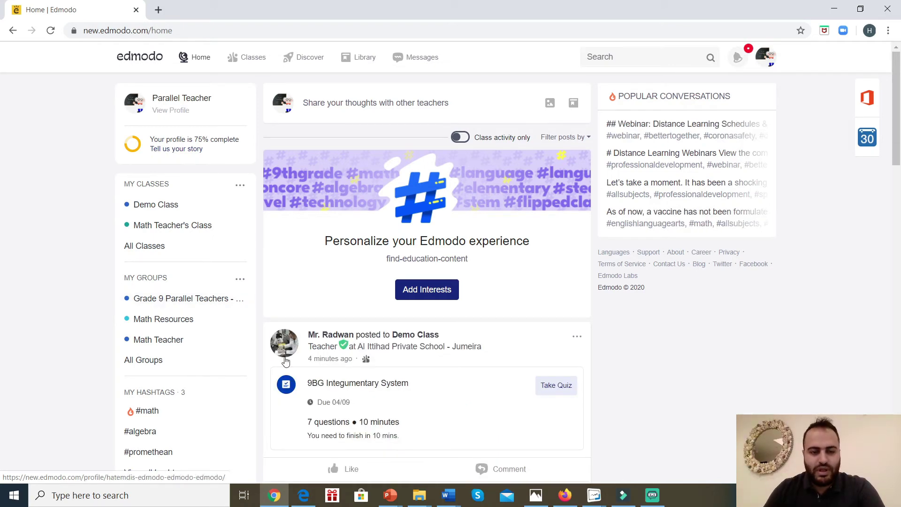
pyautogui.moveTo(286, 362)
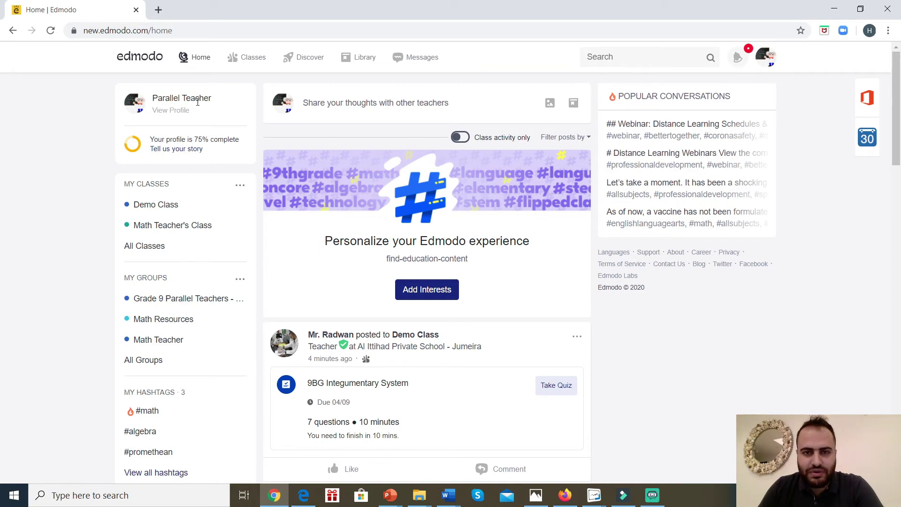
pyautogui.click(169, 299)
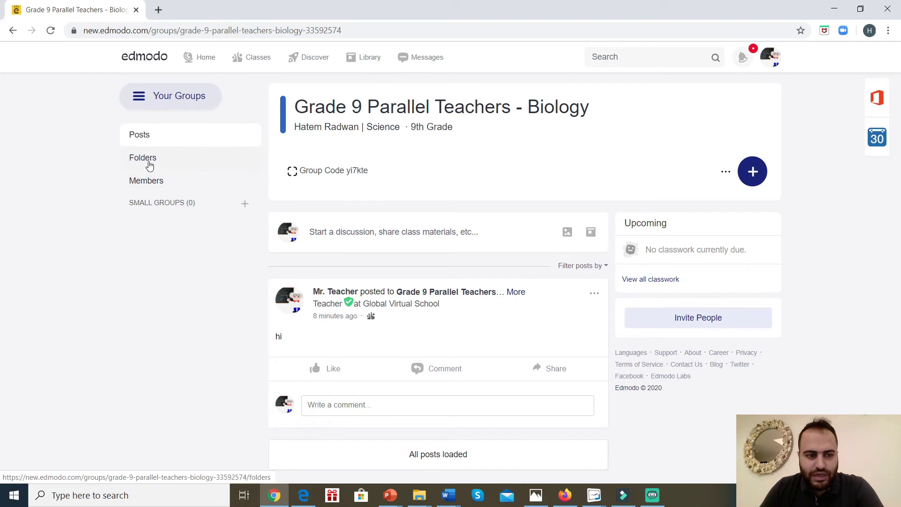
pyautogui.click(155, 159)
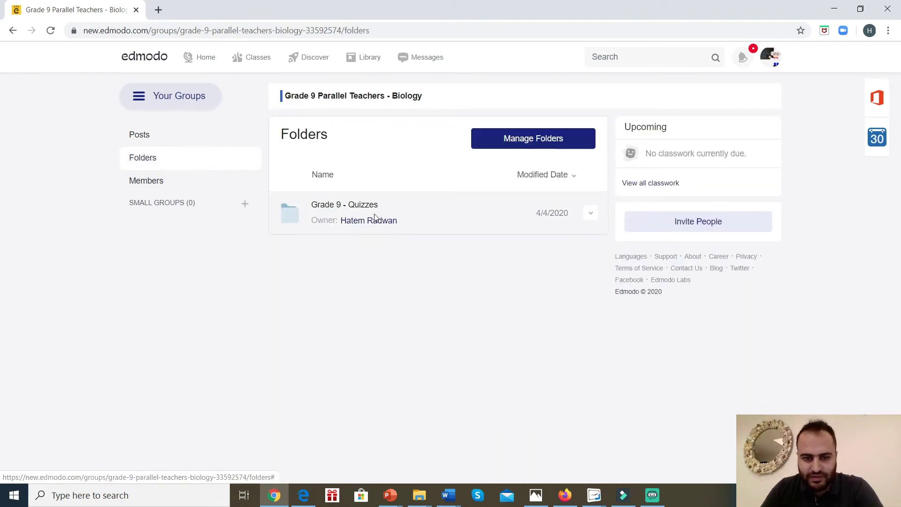
pyautogui.click(362, 208)
pyautogui.click(595, 225)
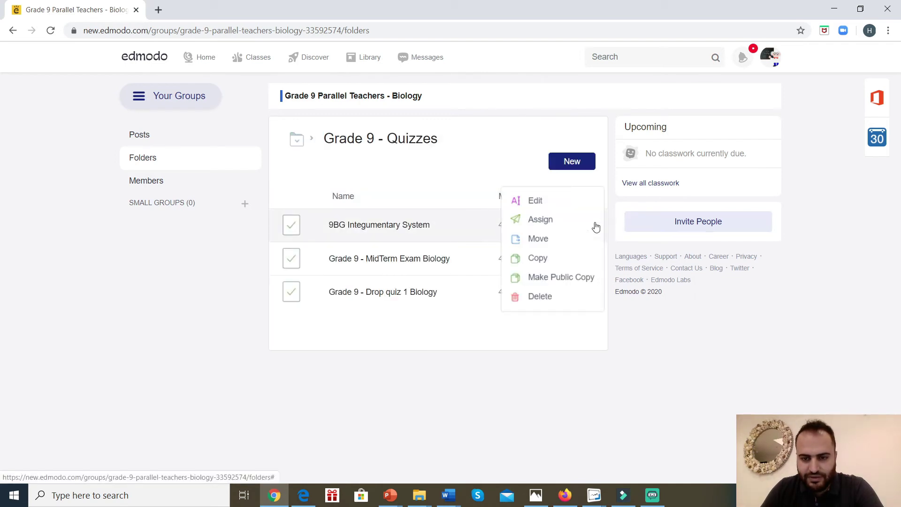
# Back in the group's folder list, add Grade 9 - Quizzes to the Library and view the Library.
pyautogui.click(503, 365)
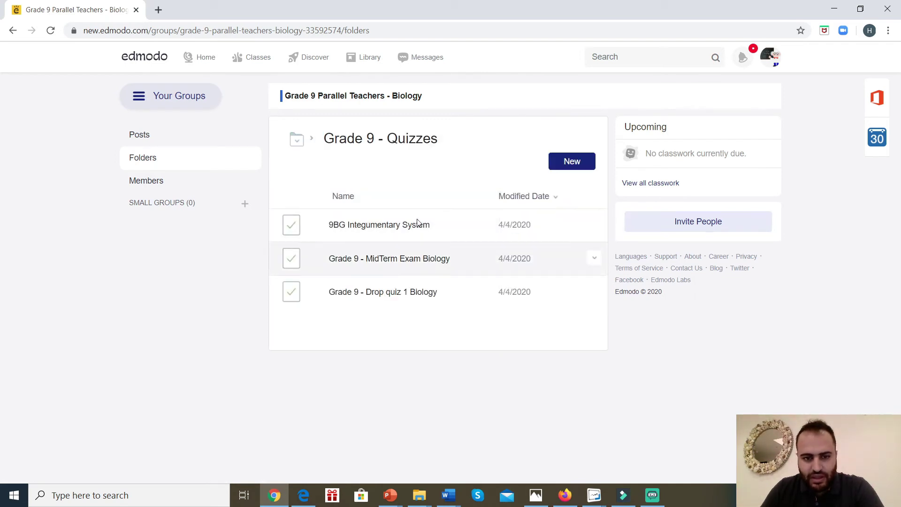
pyautogui.click(314, 141)
pyautogui.click(316, 165)
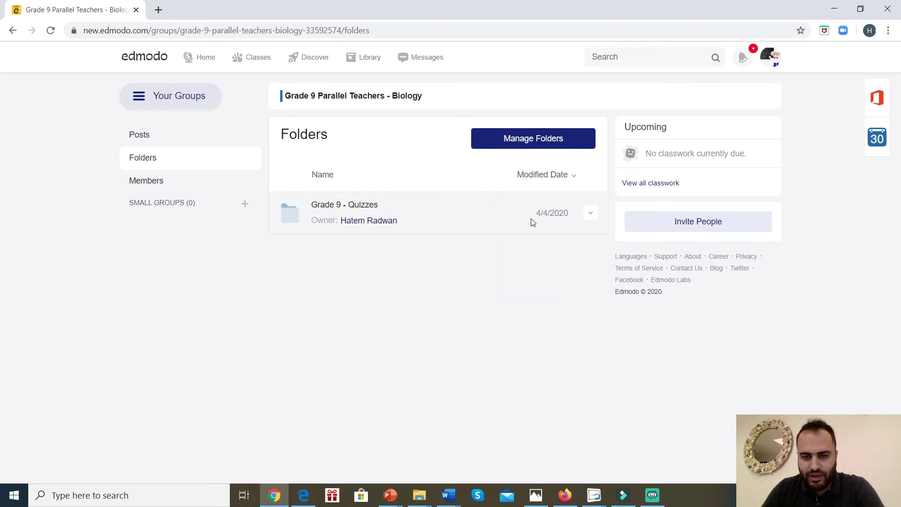
pyautogui.click(591, 213)
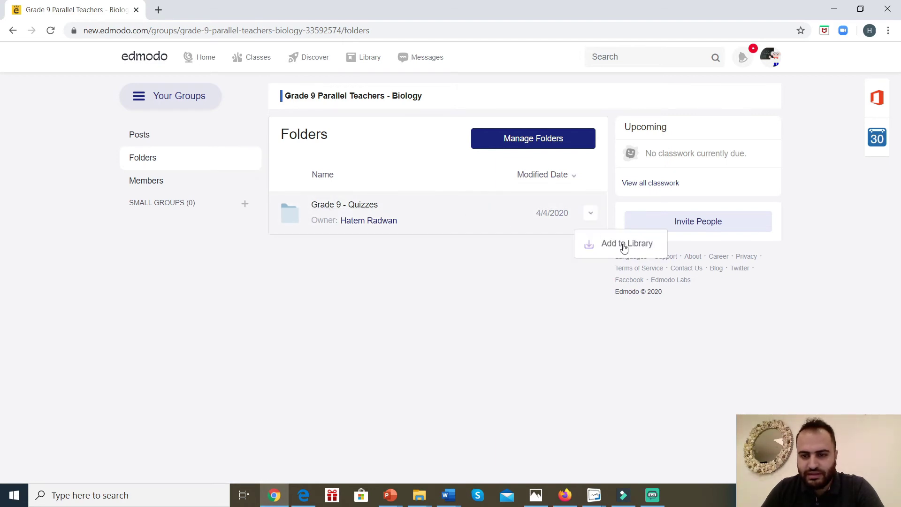
pyautogui.click(624, 246)
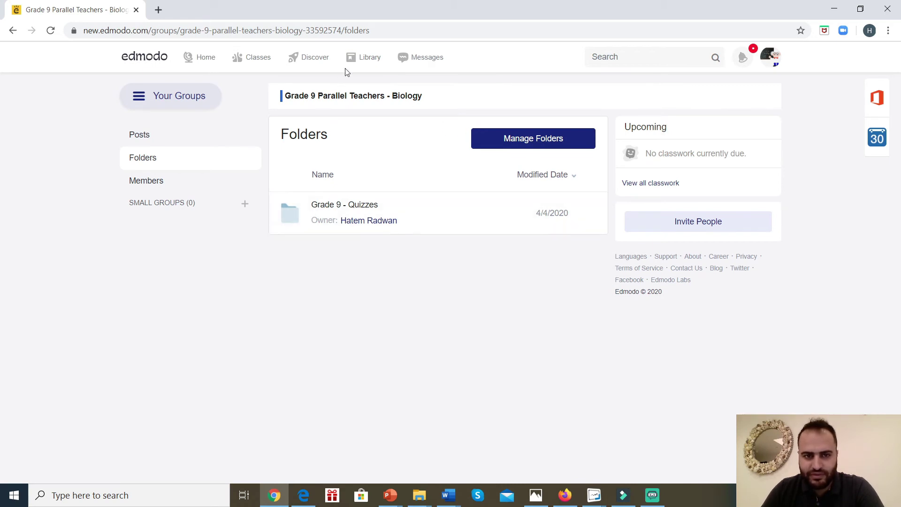
pyautogui.click(365, 58)
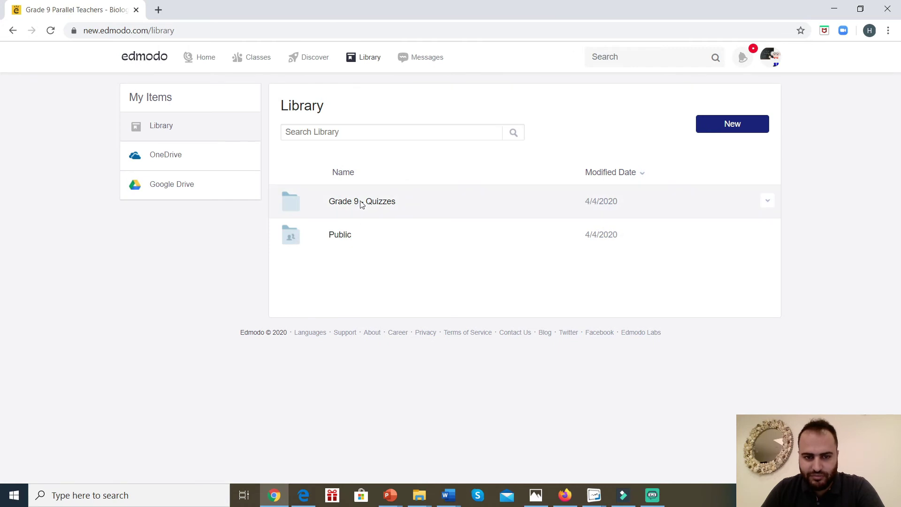
# Revisit the group's Folders, then open Grade 9 - Quizzes from the Library to see its three quizzes.
pyautogui.click(202, 56)
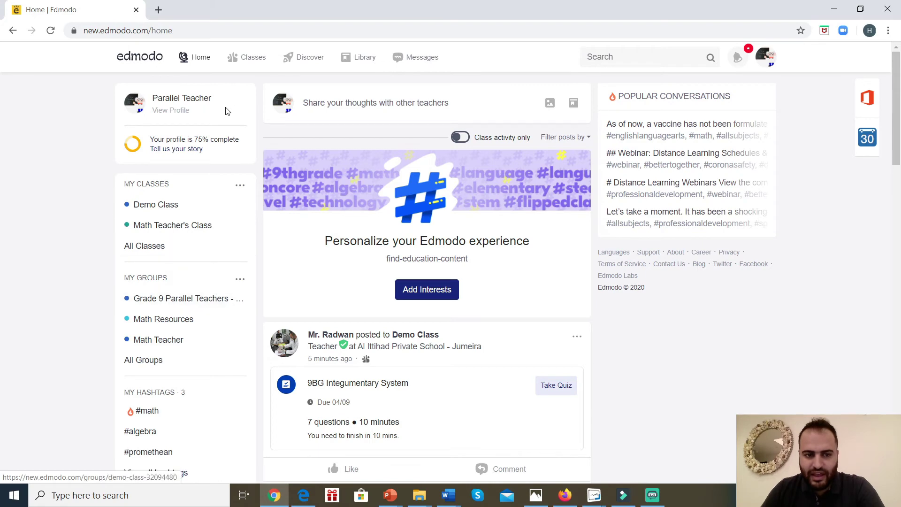
pyautogui.click(199, 297)
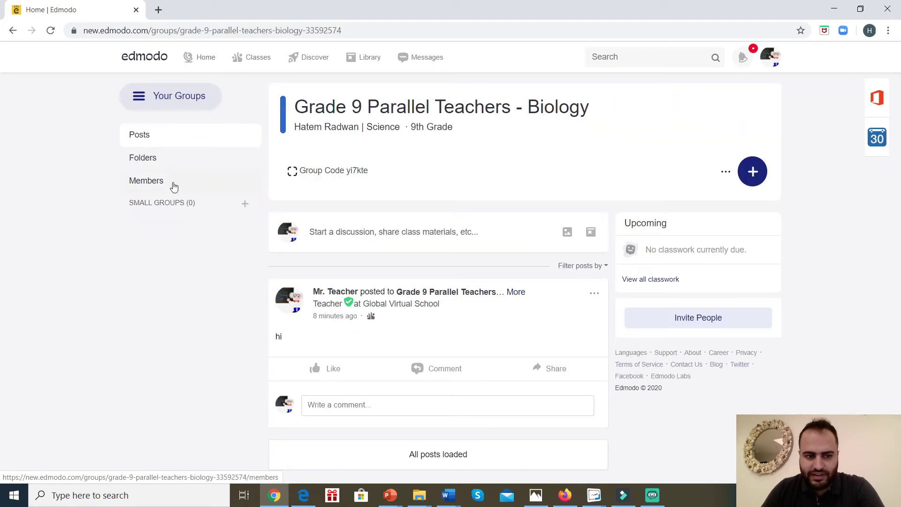
pyautogui.click(146, 159)
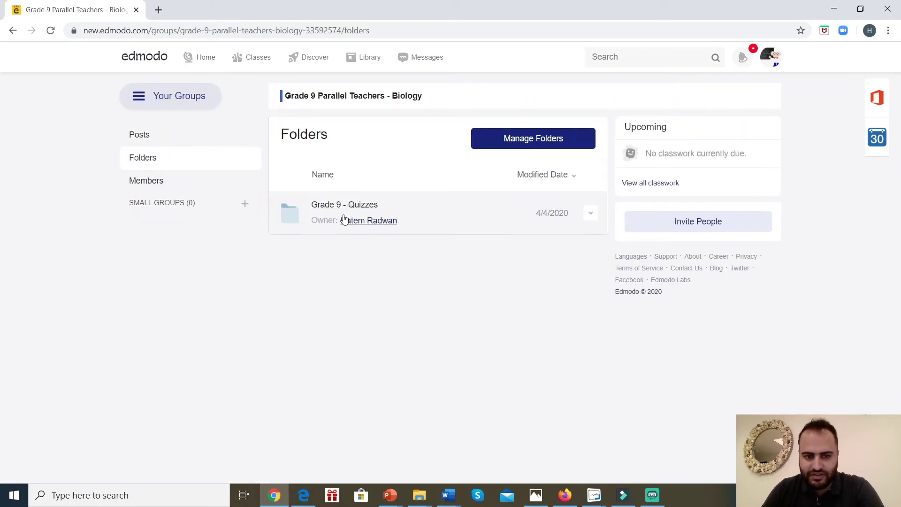
pyautogui.click(352, 57)
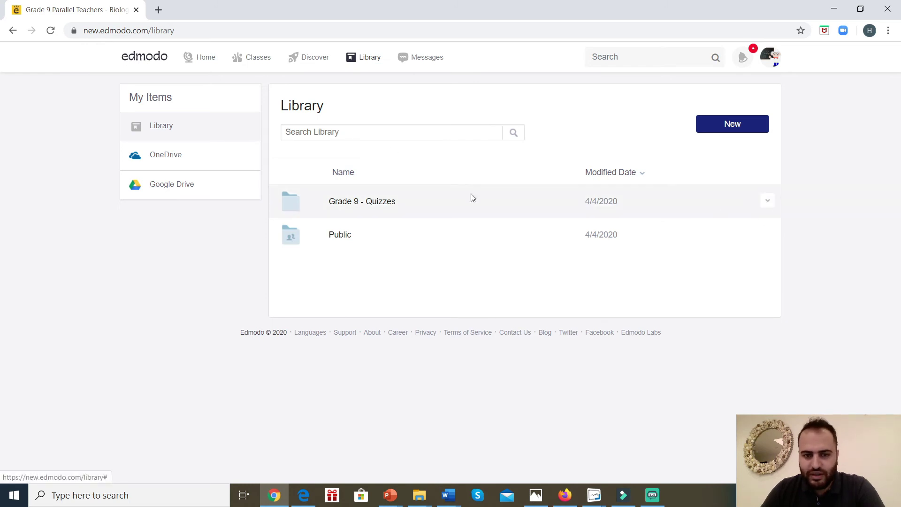
pyautogui.click(377, 207)
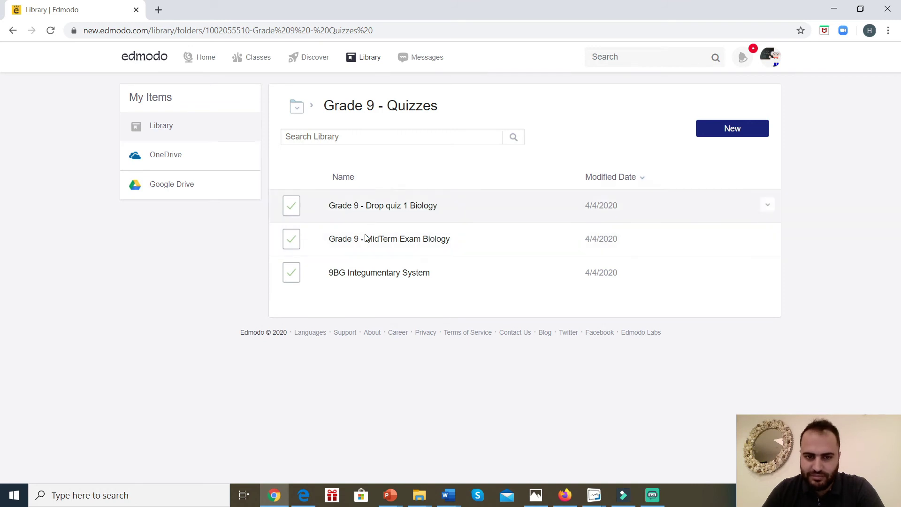
# Open Drop quiz 1 Biology for editing and review its title and 60-minute time limit.
pyautogui.click(768, 205)
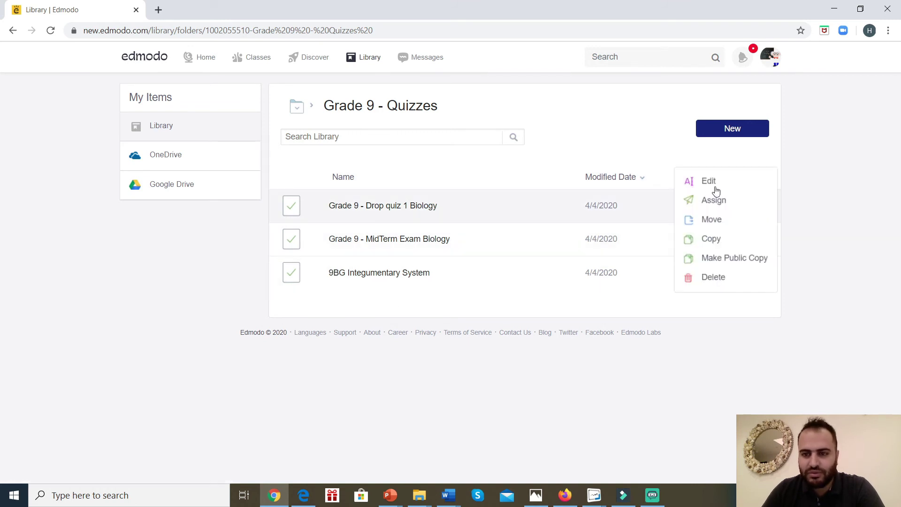
pyautogui.click(706, 184)
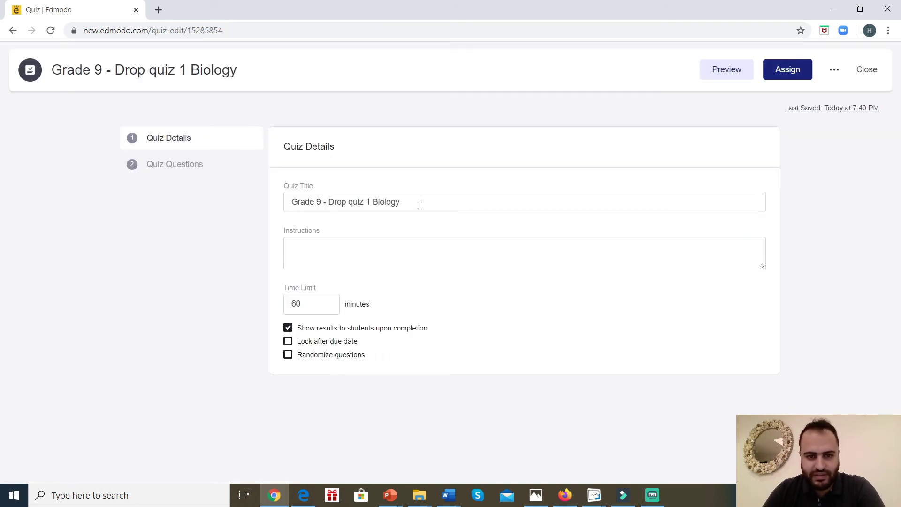
pyautogui.click(417, 201)
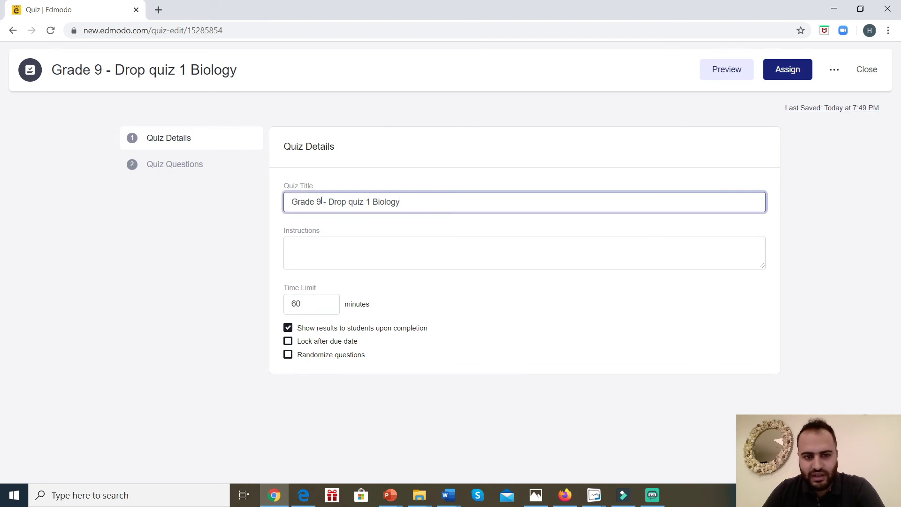
pyautogui.click(328, 305)
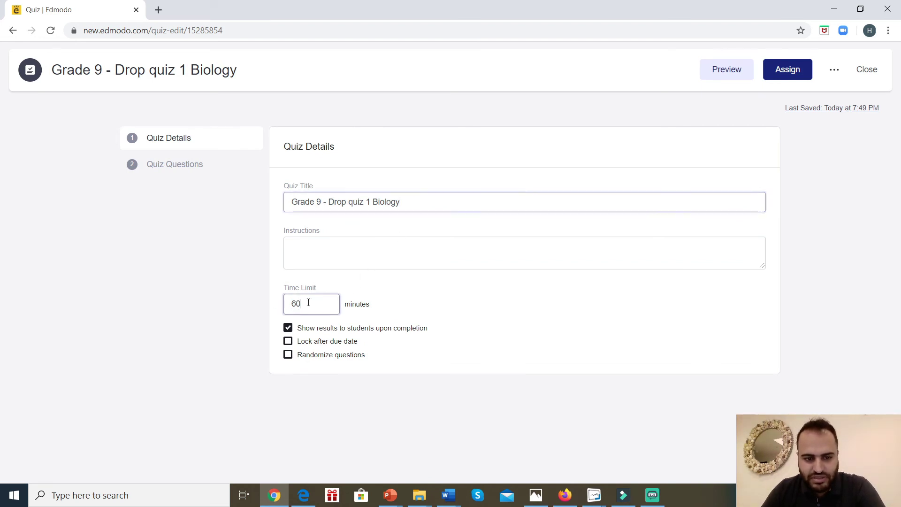
pyautogui.click(241, 294)
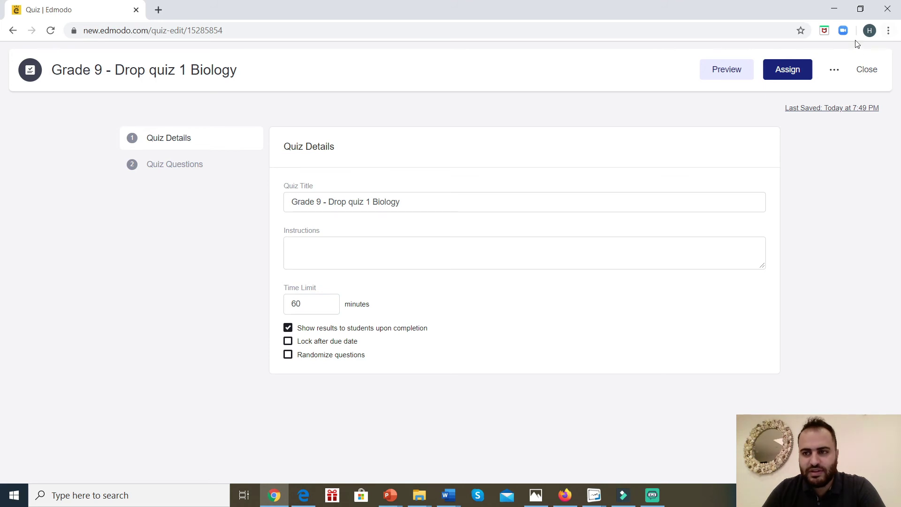
# Close the quiz unchanged, go home, and switch to the other teacher's Library window.
pyautogui.click(866, 69)
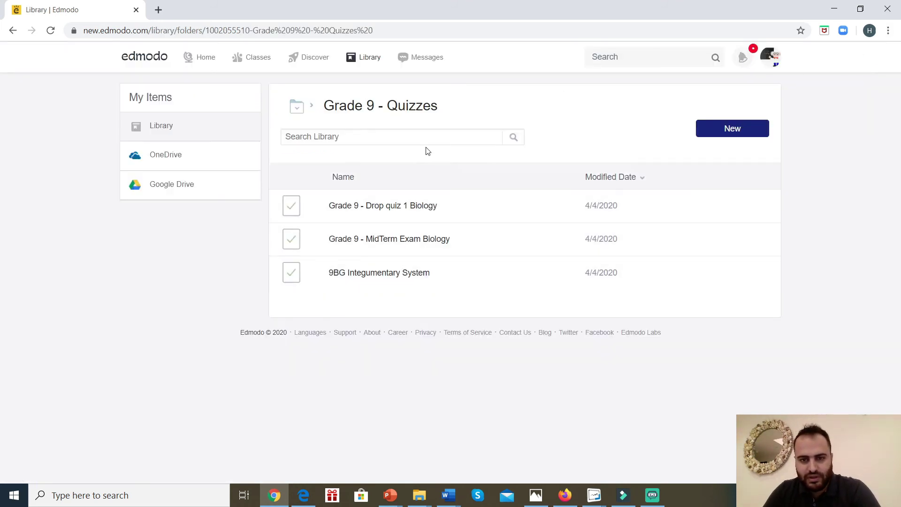
pyautogui.click(203, 59)
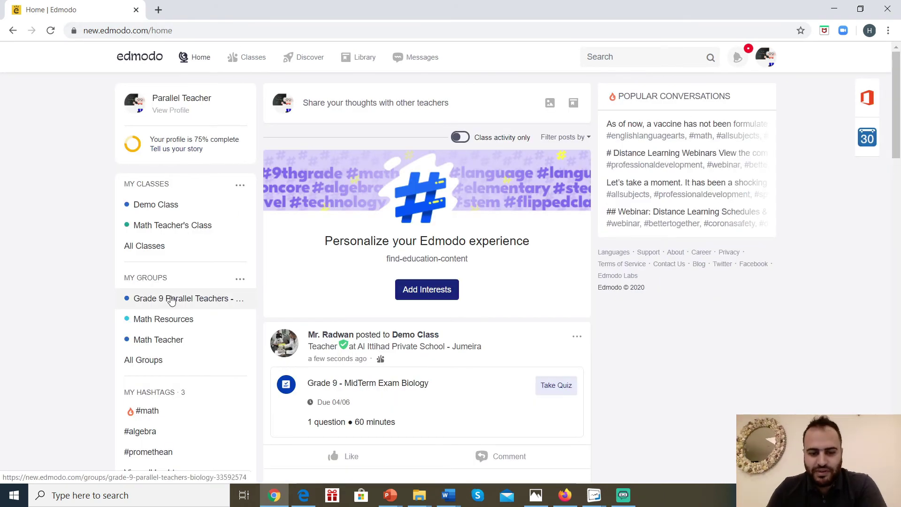
pyautogui.click(303, 496)
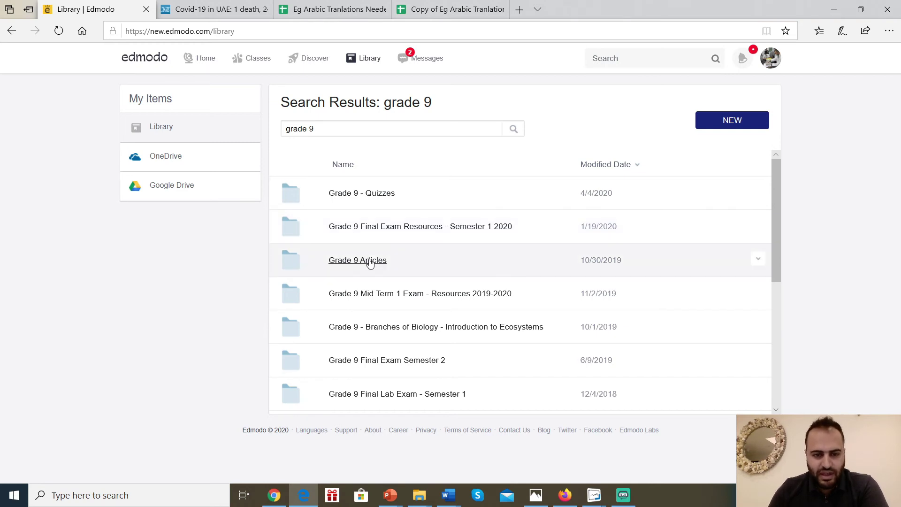
# In My Quizzes, choose Move for the 9BG Integumentary System quiz.
pyautogui.scroll(-1, 356, 279)
pyautogui.scroll(1, 370, 263)
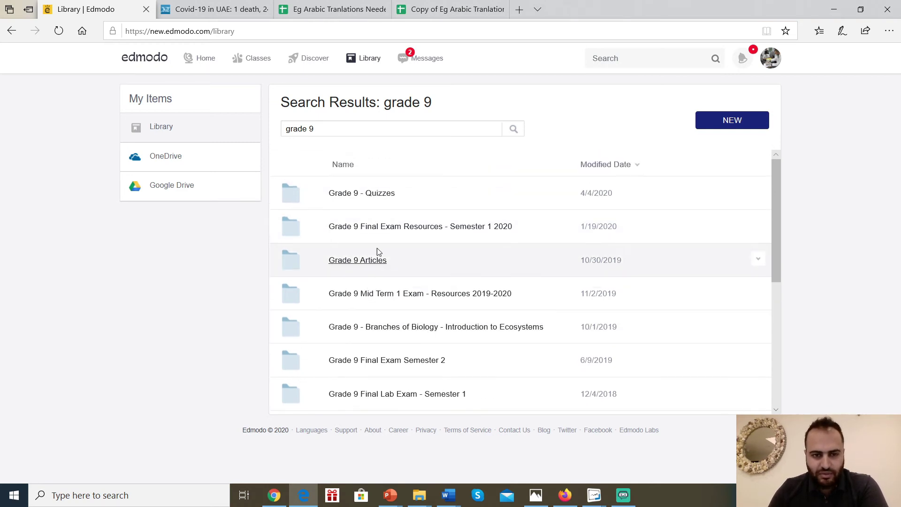
pyautogui.click(366, 62)
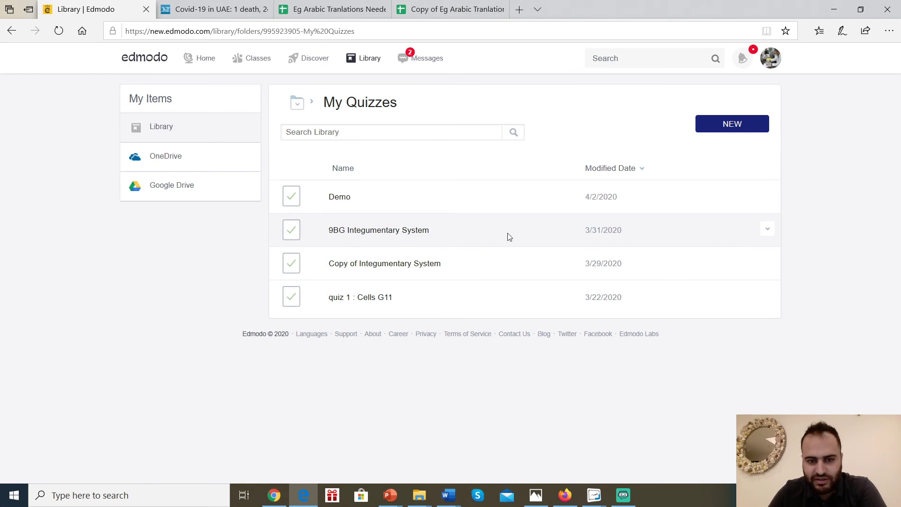
pyautogui.click(768, 229)
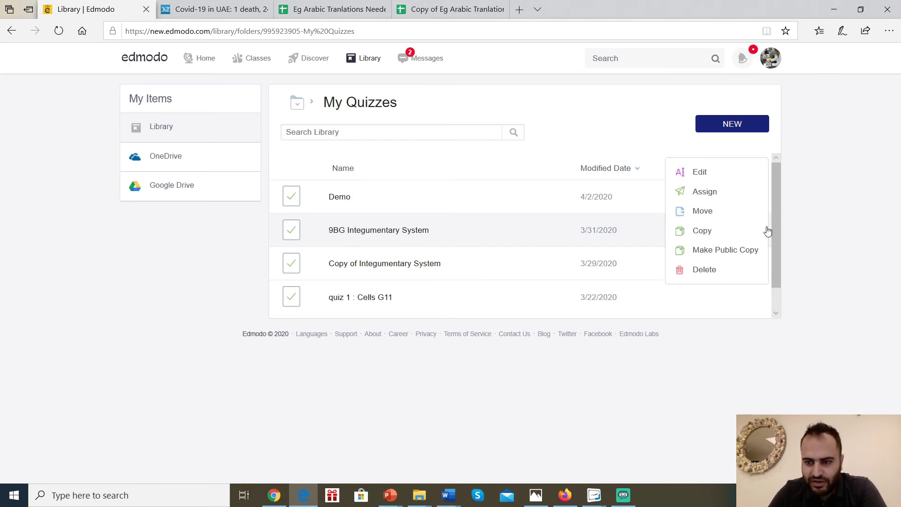
pyautogui.click(701, 211)
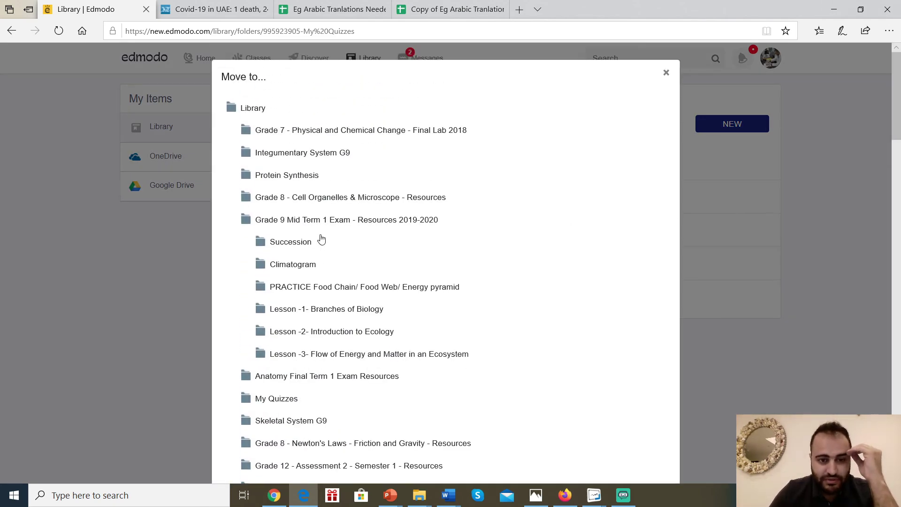
# Move the quiz into Grade 9 - Quizzes and return to the top of the Library.
pyautogui.scroll(-10, 301, 285)
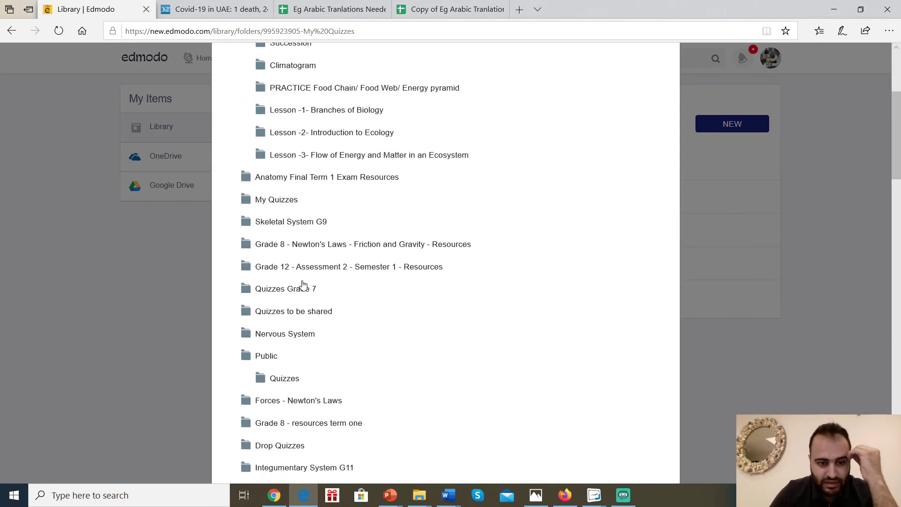
pyautogui.scroll(-5, 315, 285)
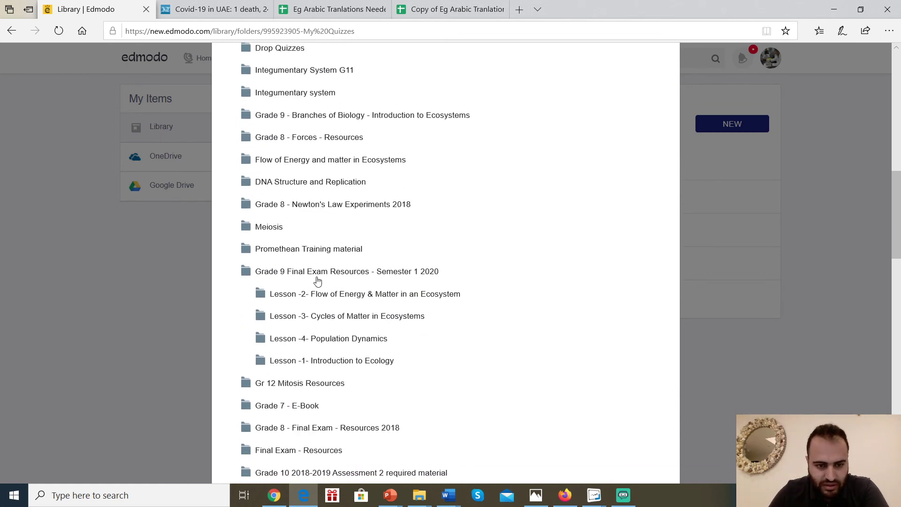
pyautogui.scroll(-5, 319, 280)
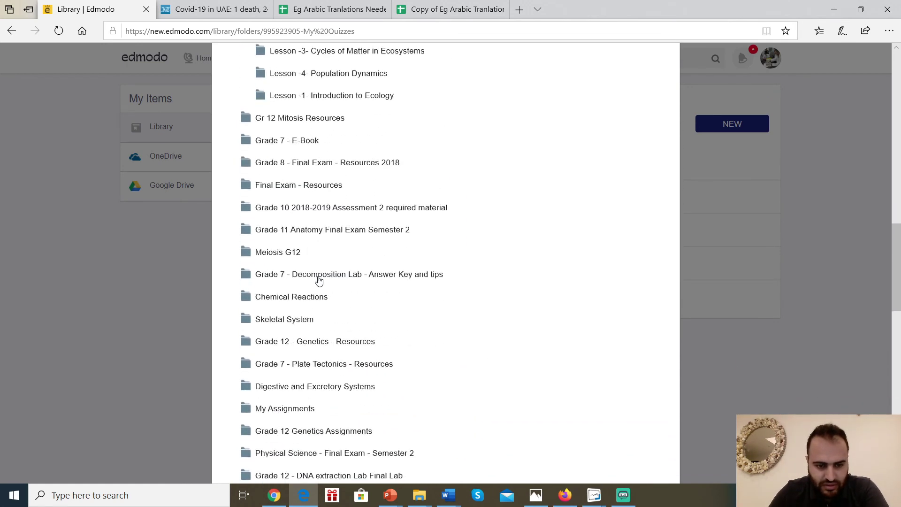
pyautogui.scroll(-5, 319, 281)
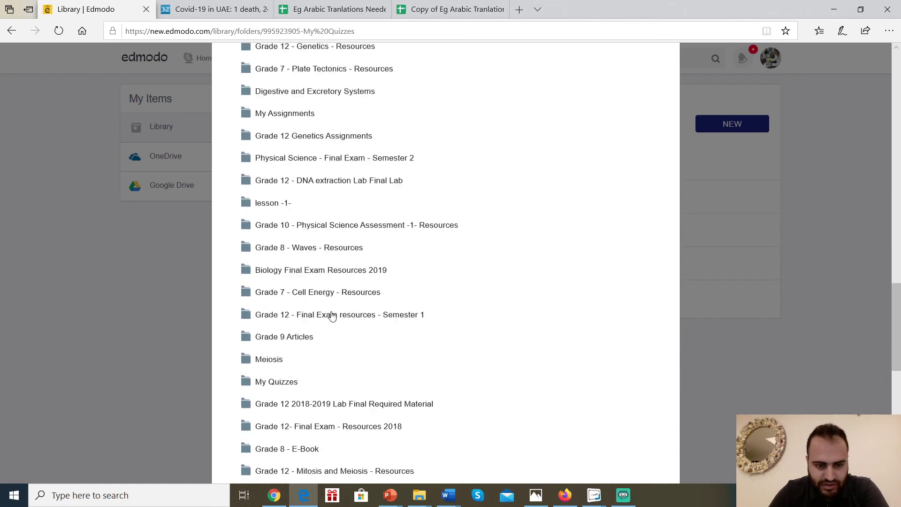
pyautogui.scroll(-5, 329, 304)
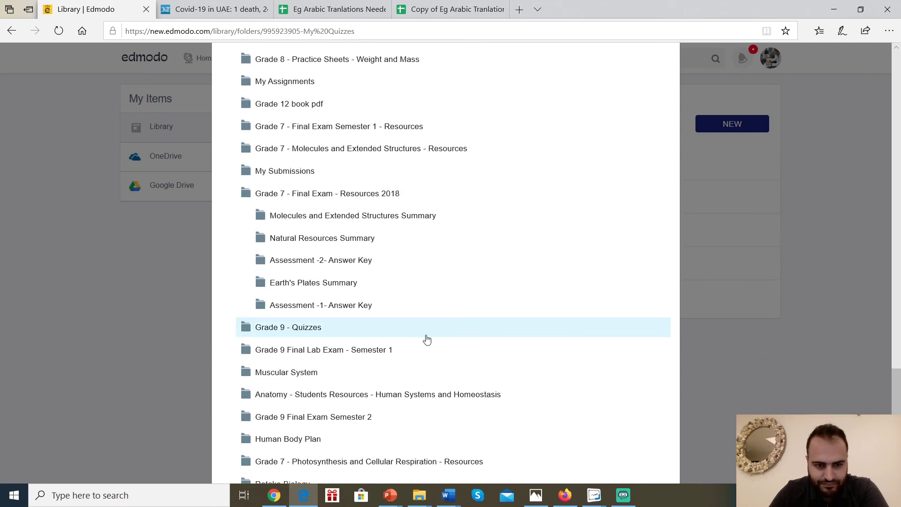
pyautogui.click(426, 338)
pyautogui.scroll(-2, 535, 406)
pyautogui.click(534, 446)
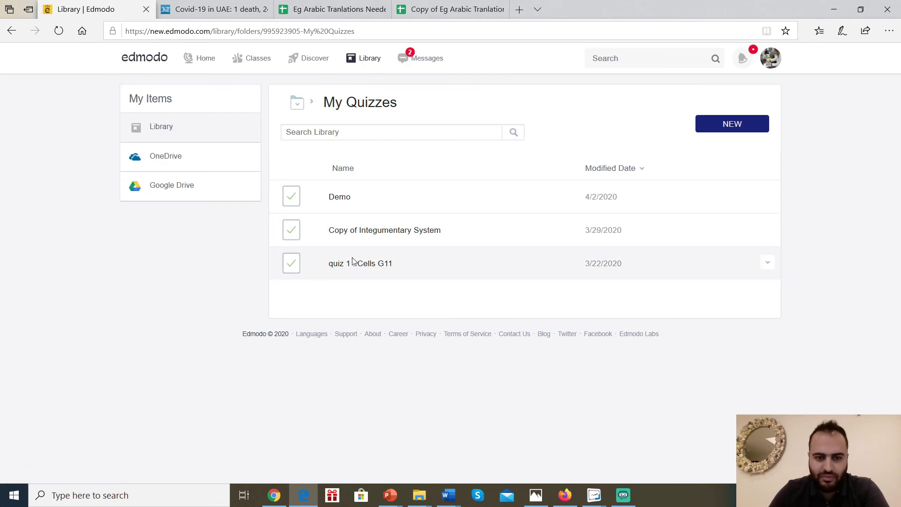
pyautogui.click(301, 103)
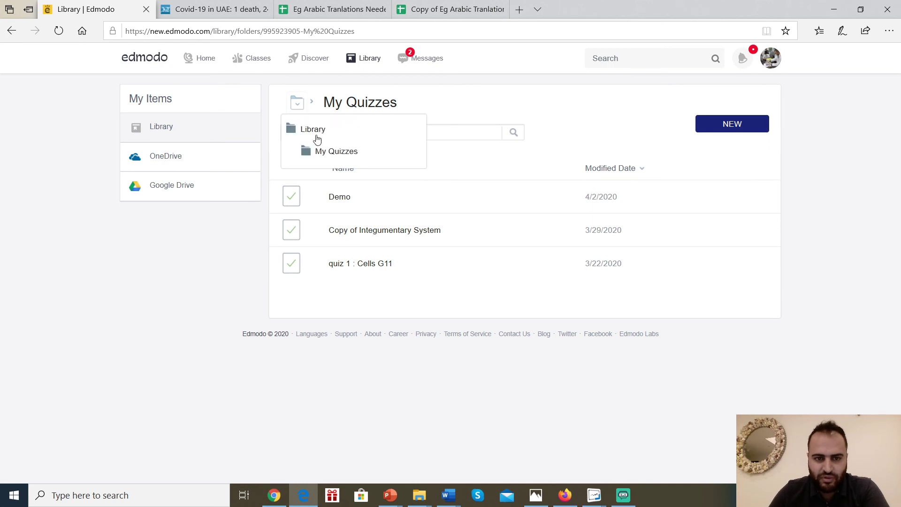
pyautogui.click(317, 137)
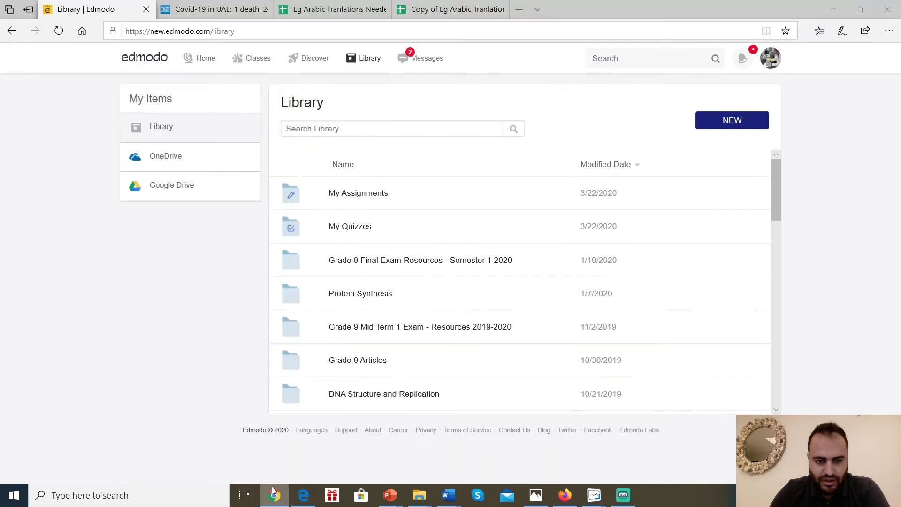
# In the co-teacher's window, open the group's Grade 9 - Quizzes folder and start assigning 9BG Integumentary System.
pyautogui.click(275, 493)
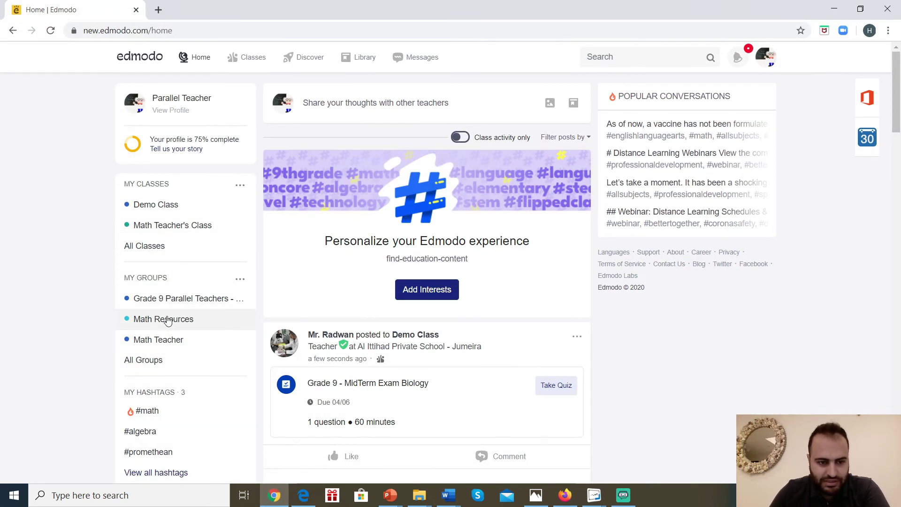
pyautogui.click(176, 300)
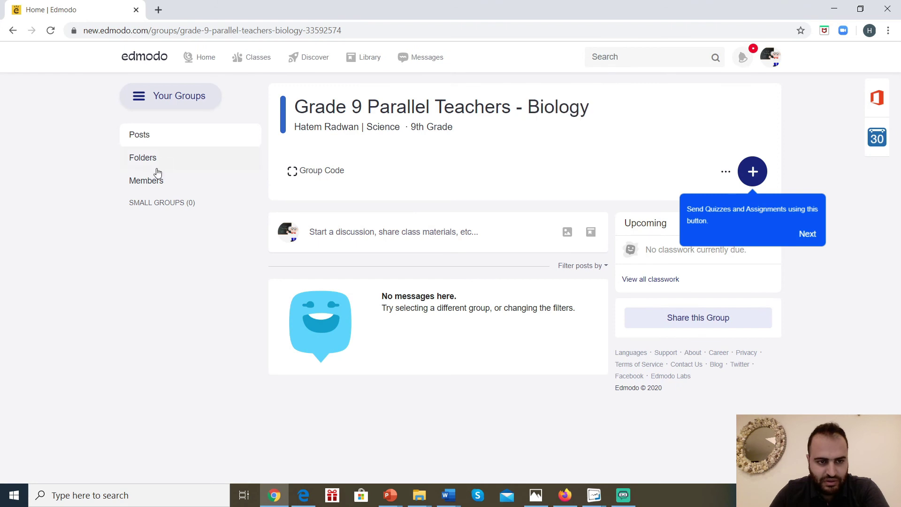
pyautogui.click(148, 162)
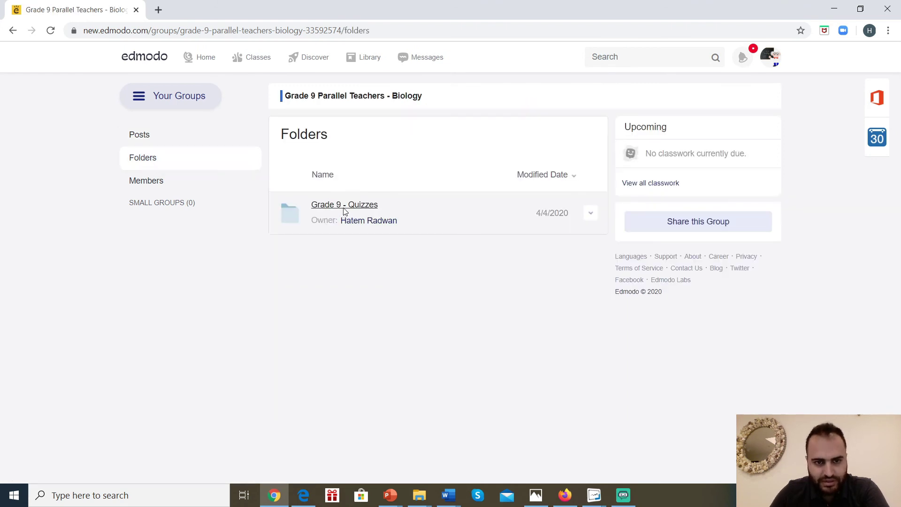
pyautogui.click(343, 207)
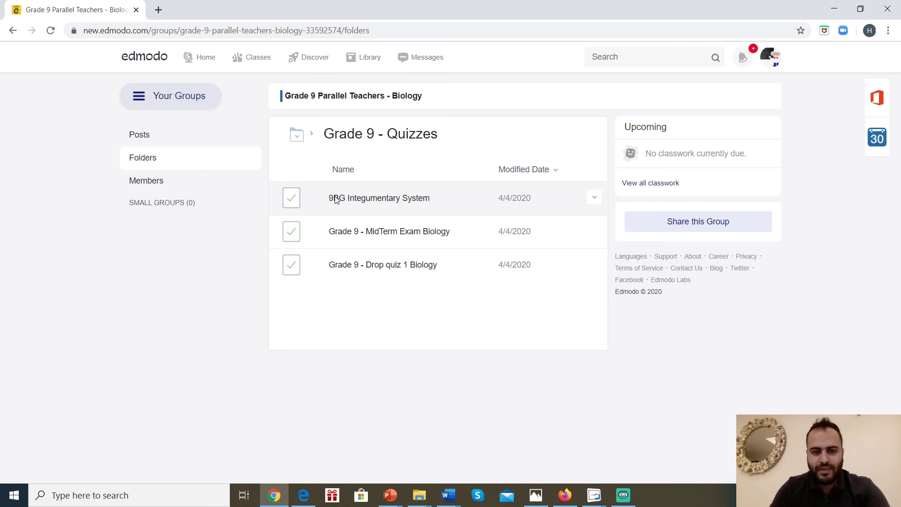
pyautogui.click(595, 197)
pyautogui.click(545, 250)
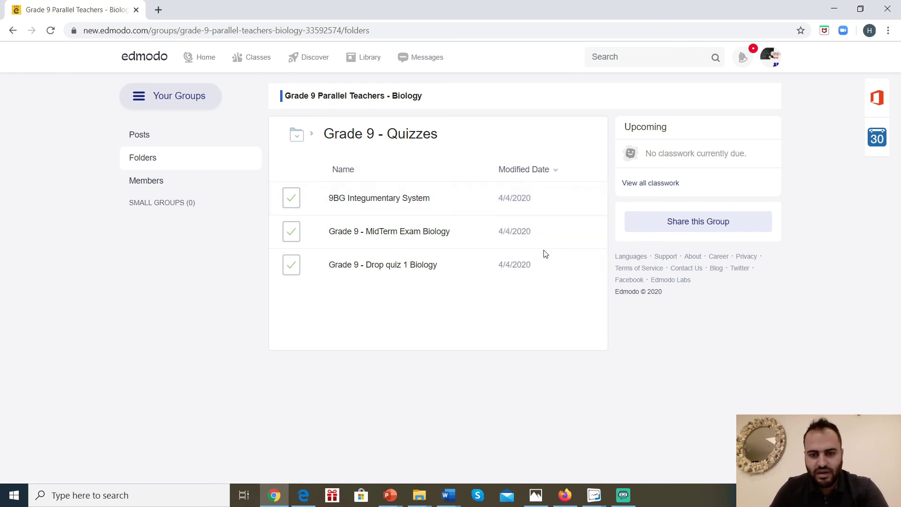